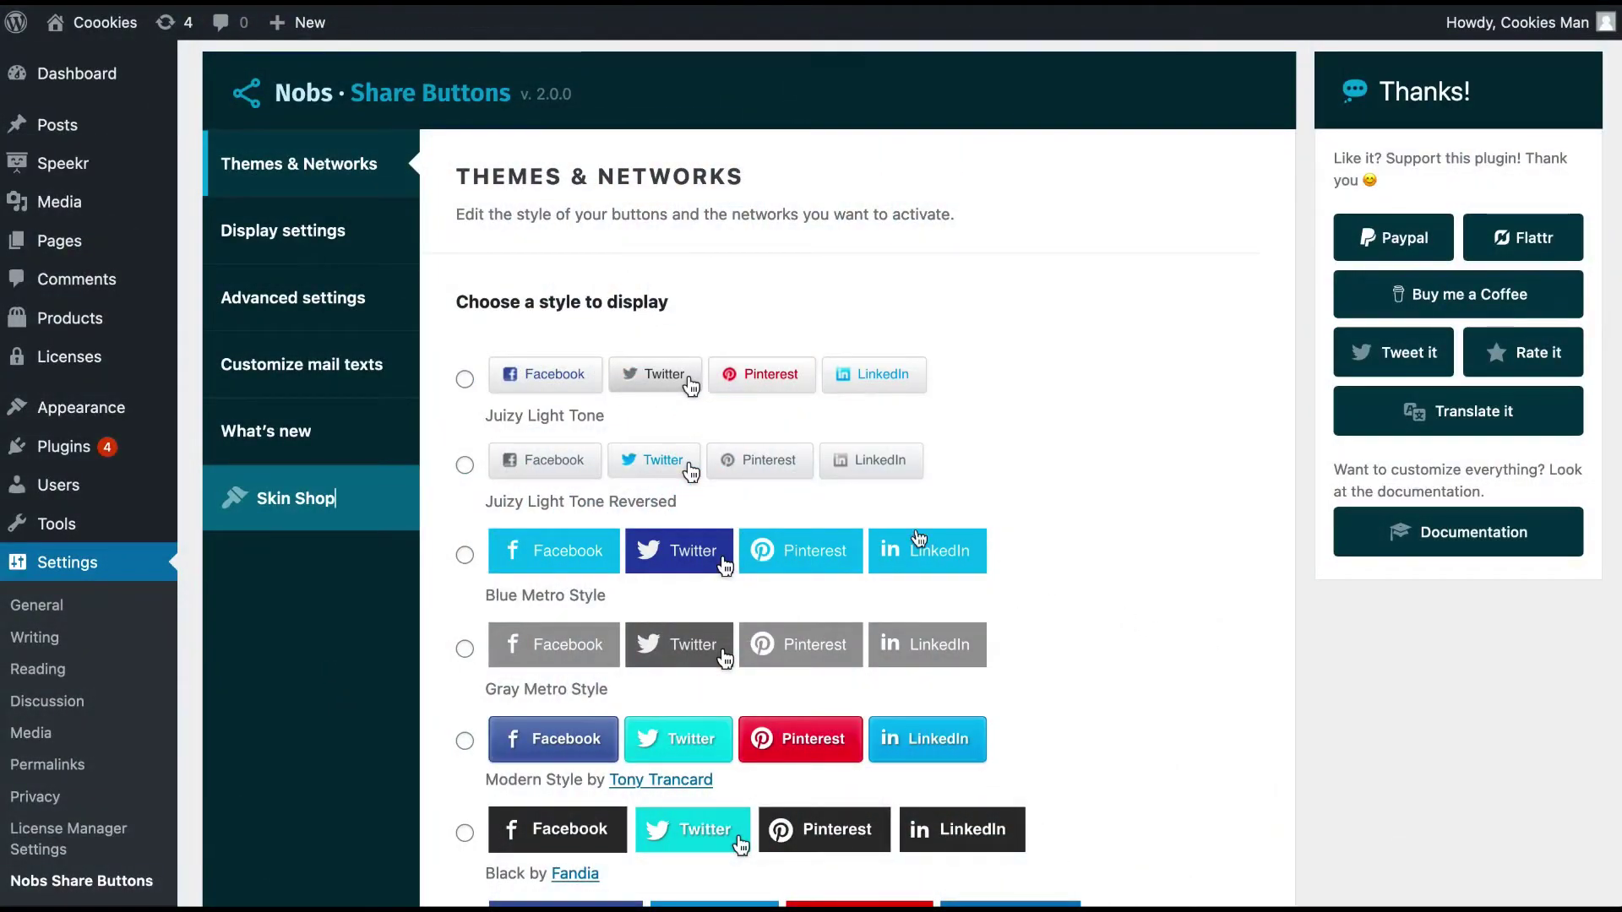
Preview the Brands Colors skin on the 'Testing with a post' test post.
scroll(1012, 549, "down", 5)
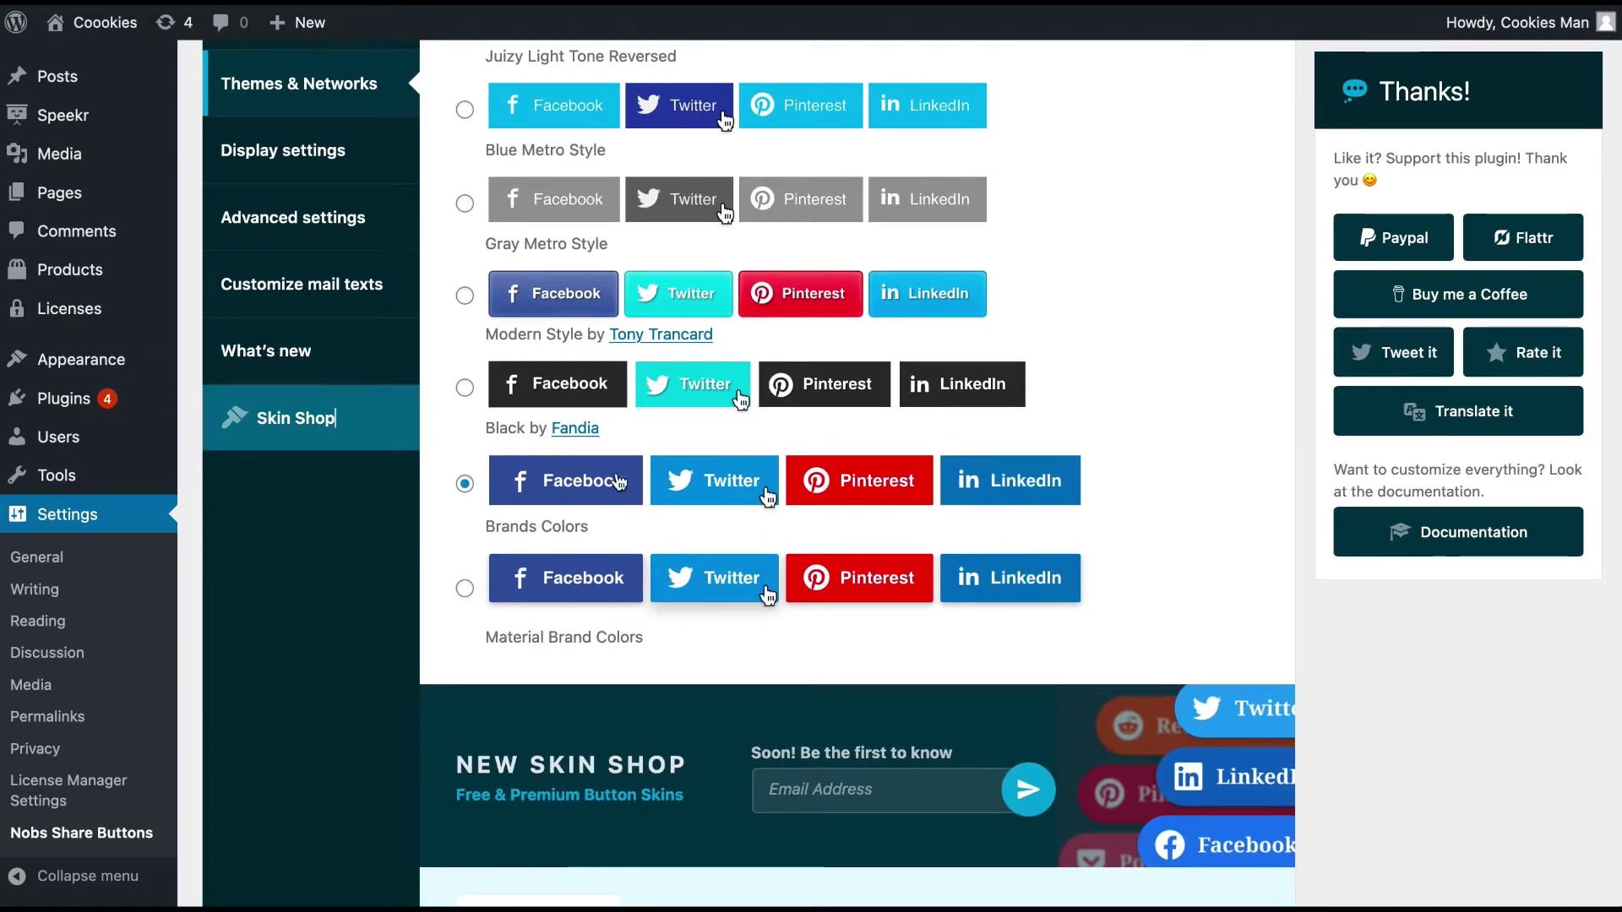
left_click(518, 2)
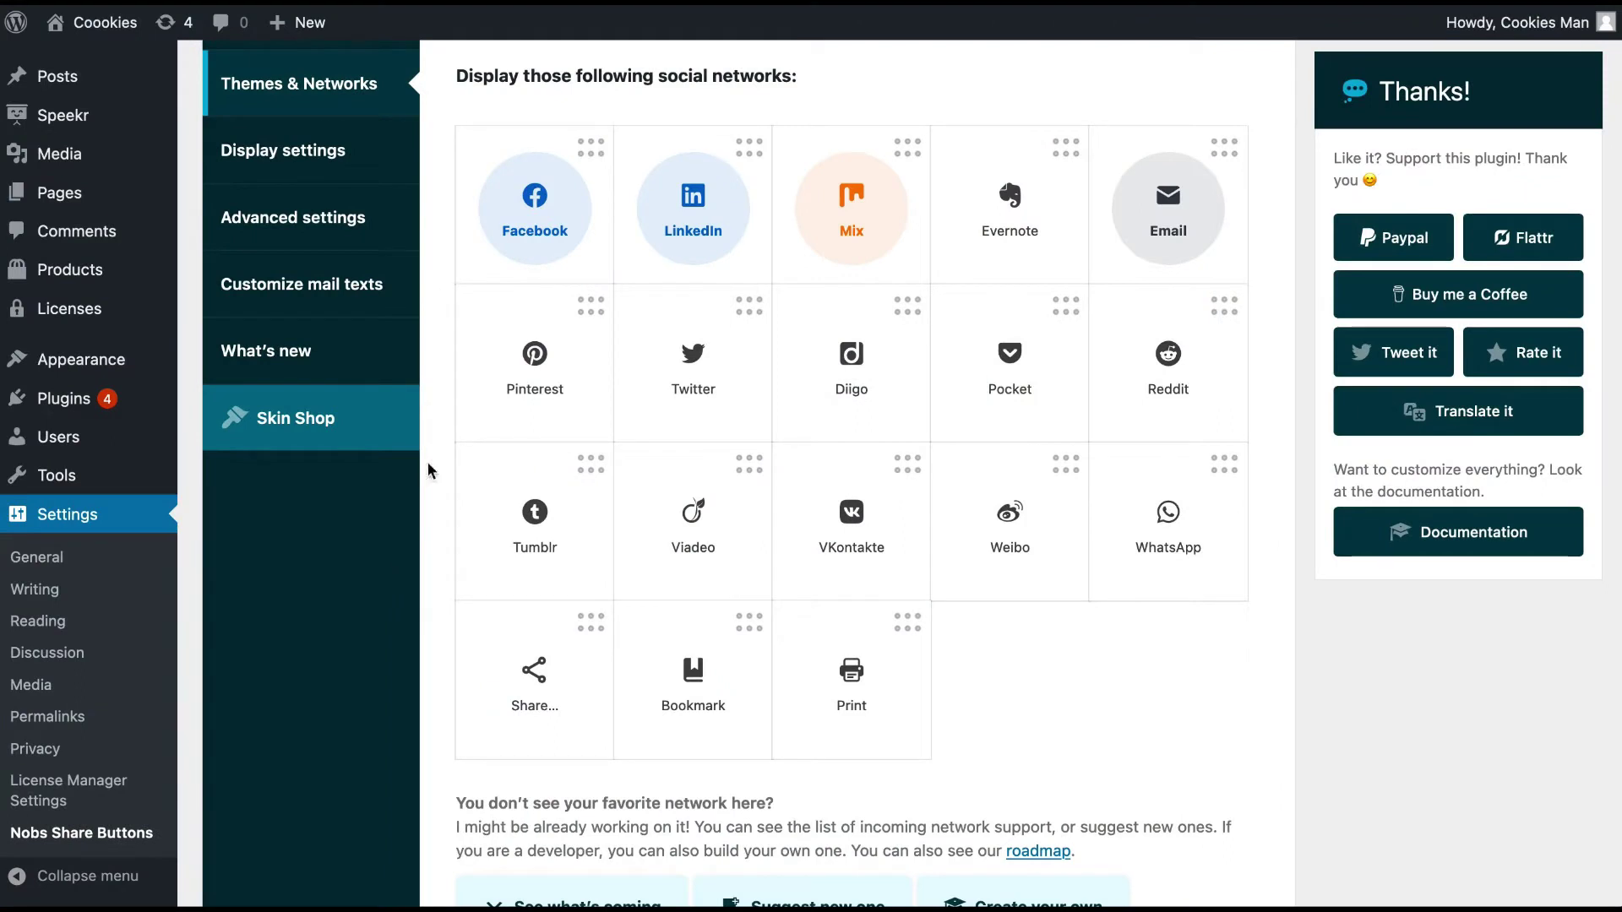
Disable Facebook, move it to slot four, put Mix first, save, and reload the post.
left_click(548, 213)
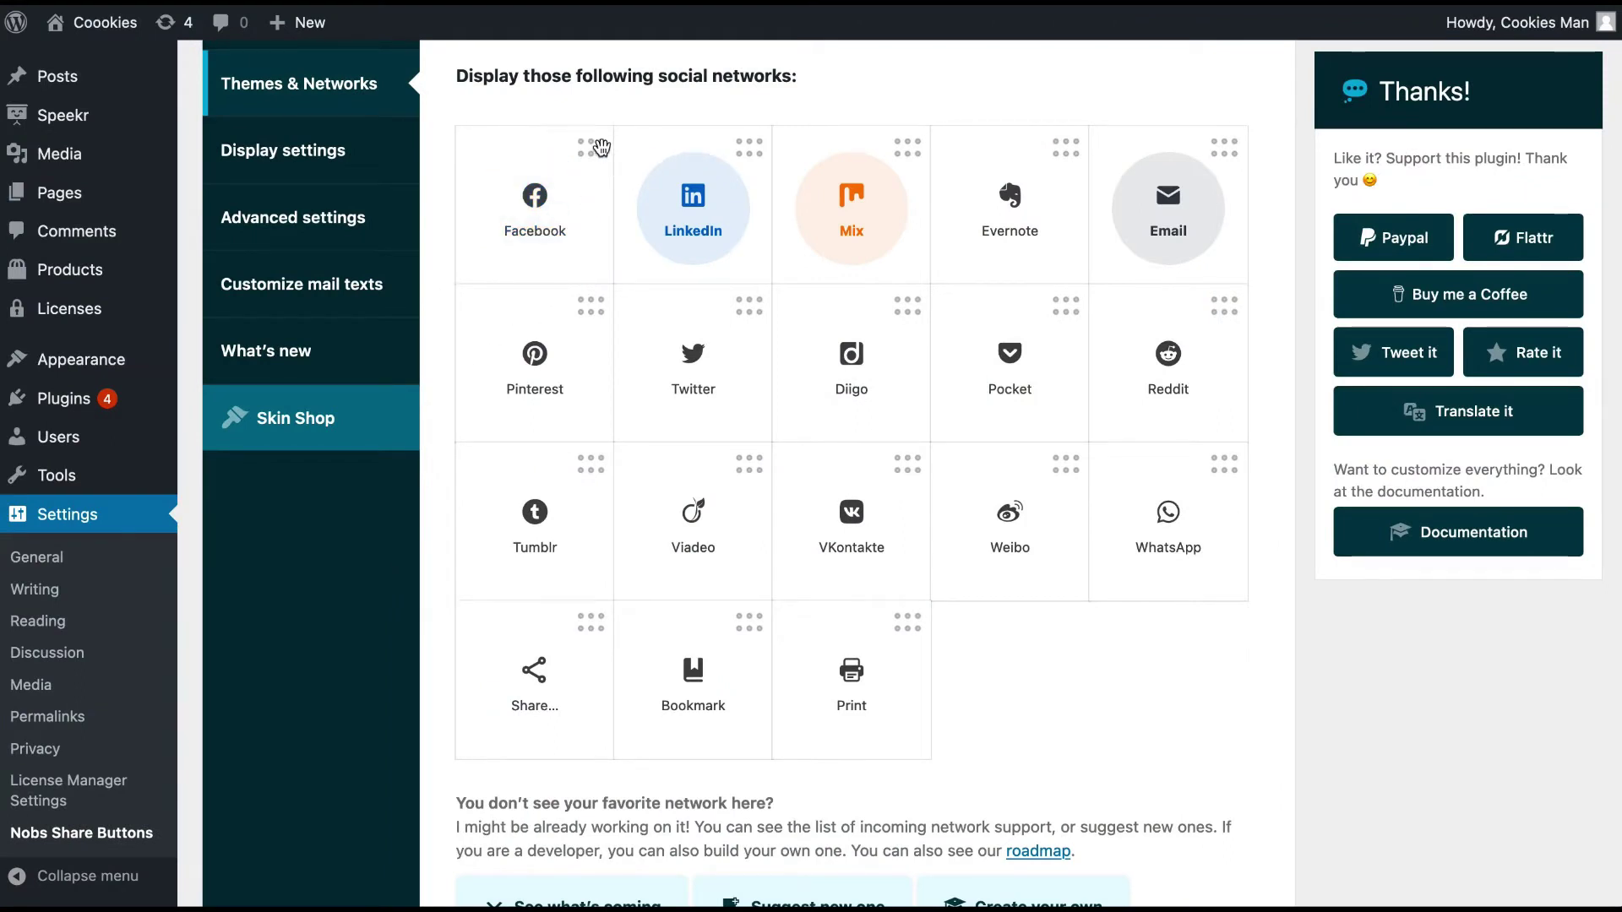
left_click_drag(860, 136, 1031, 139)
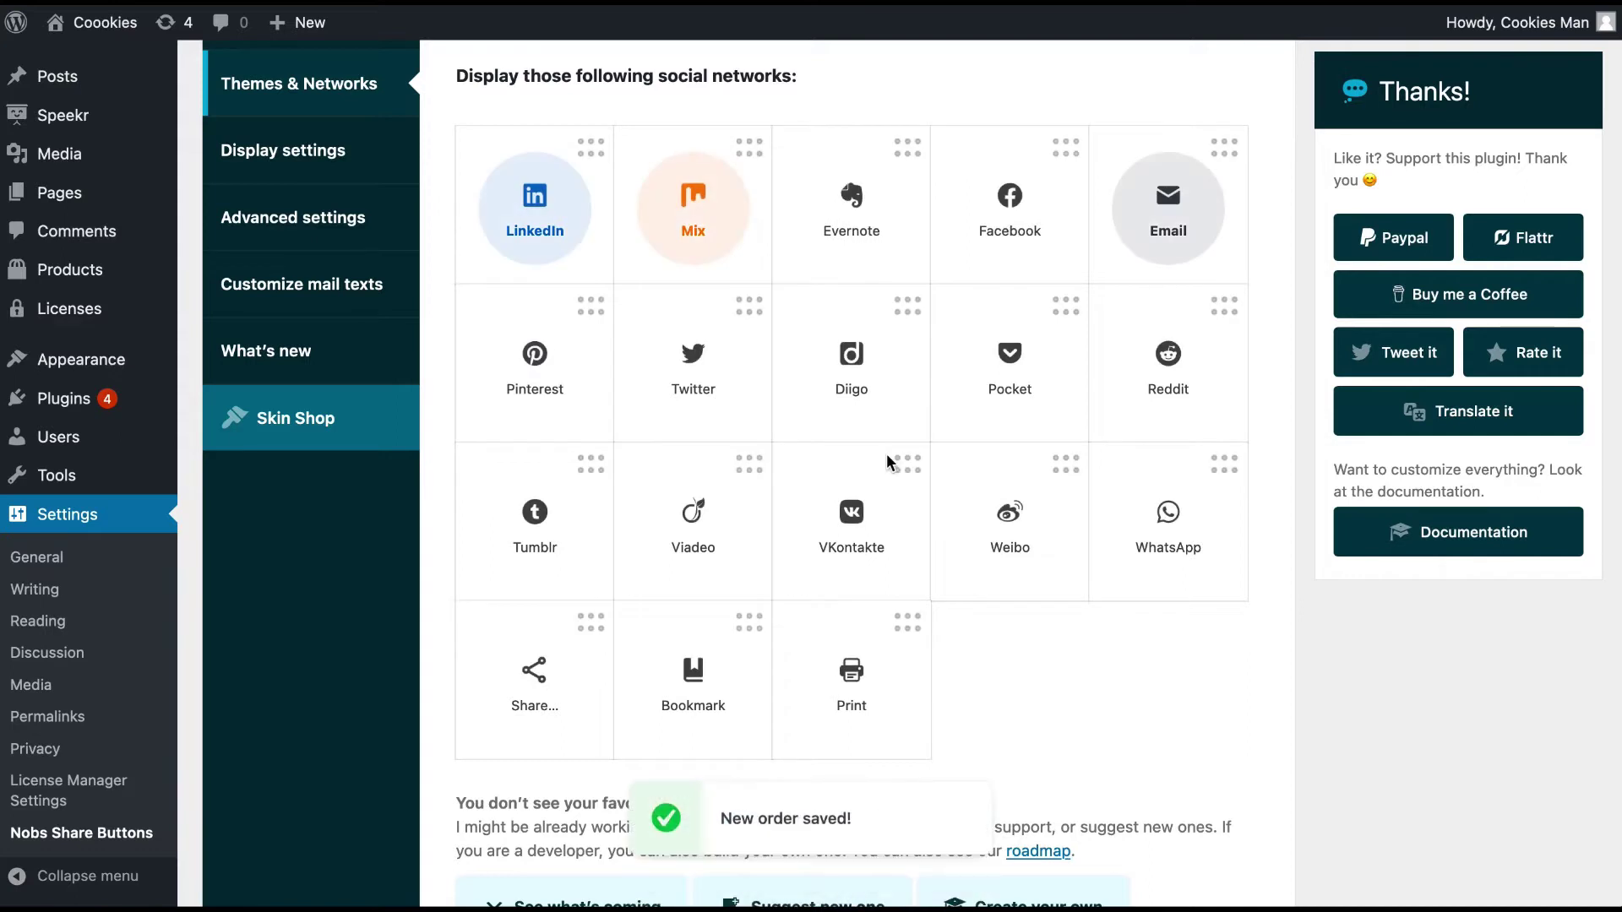
scroll(886, 454, "down", 6)
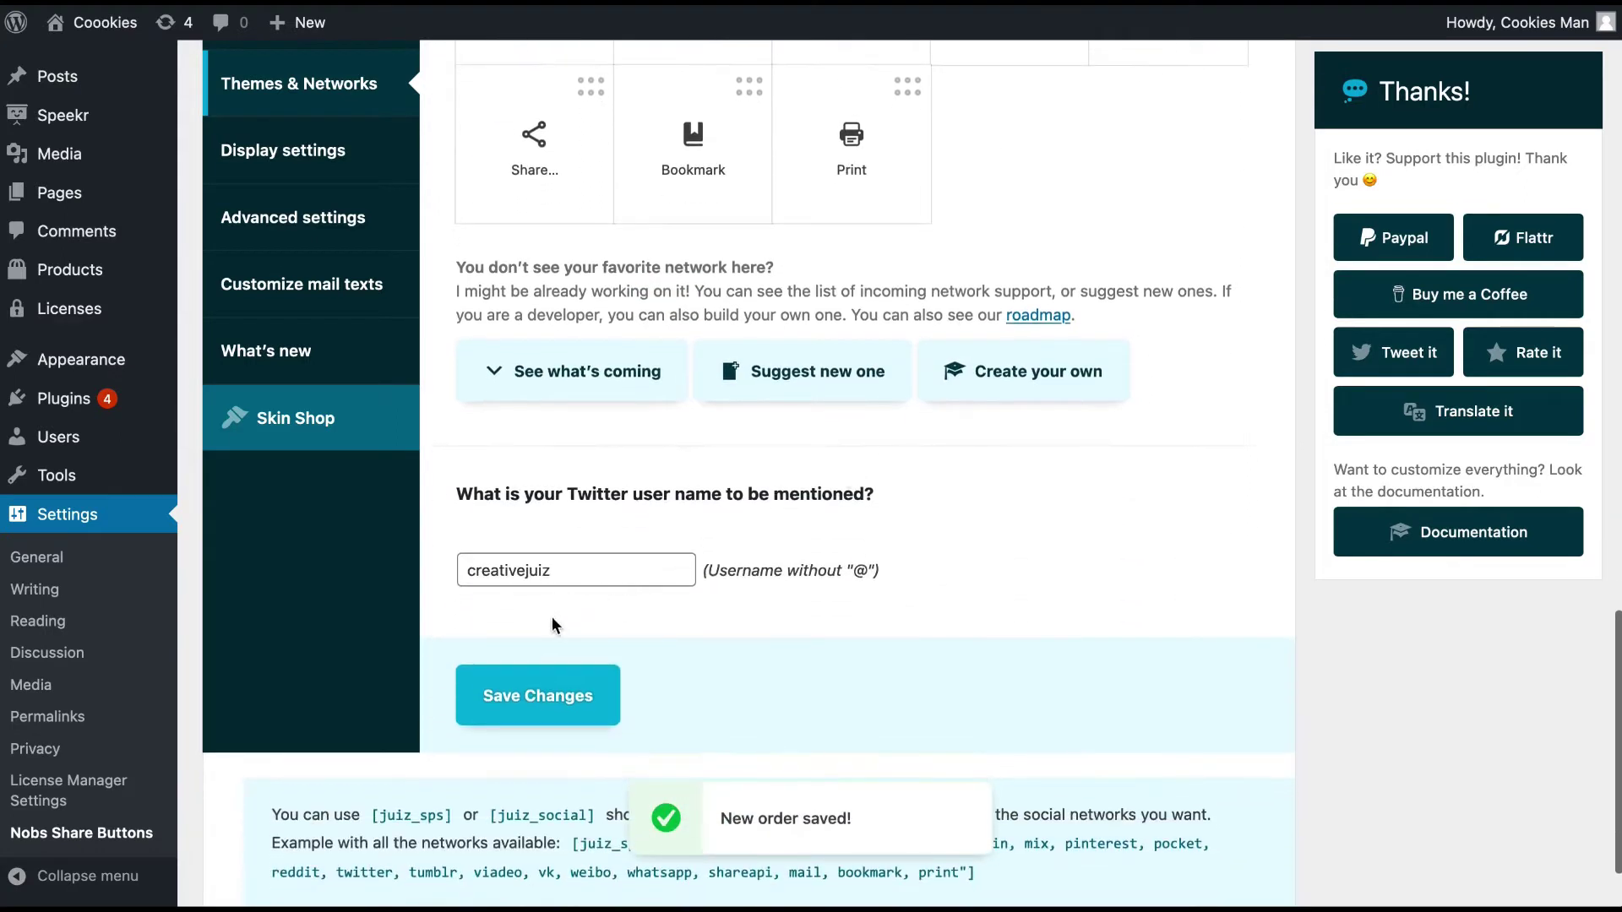
left_click(547, 692)
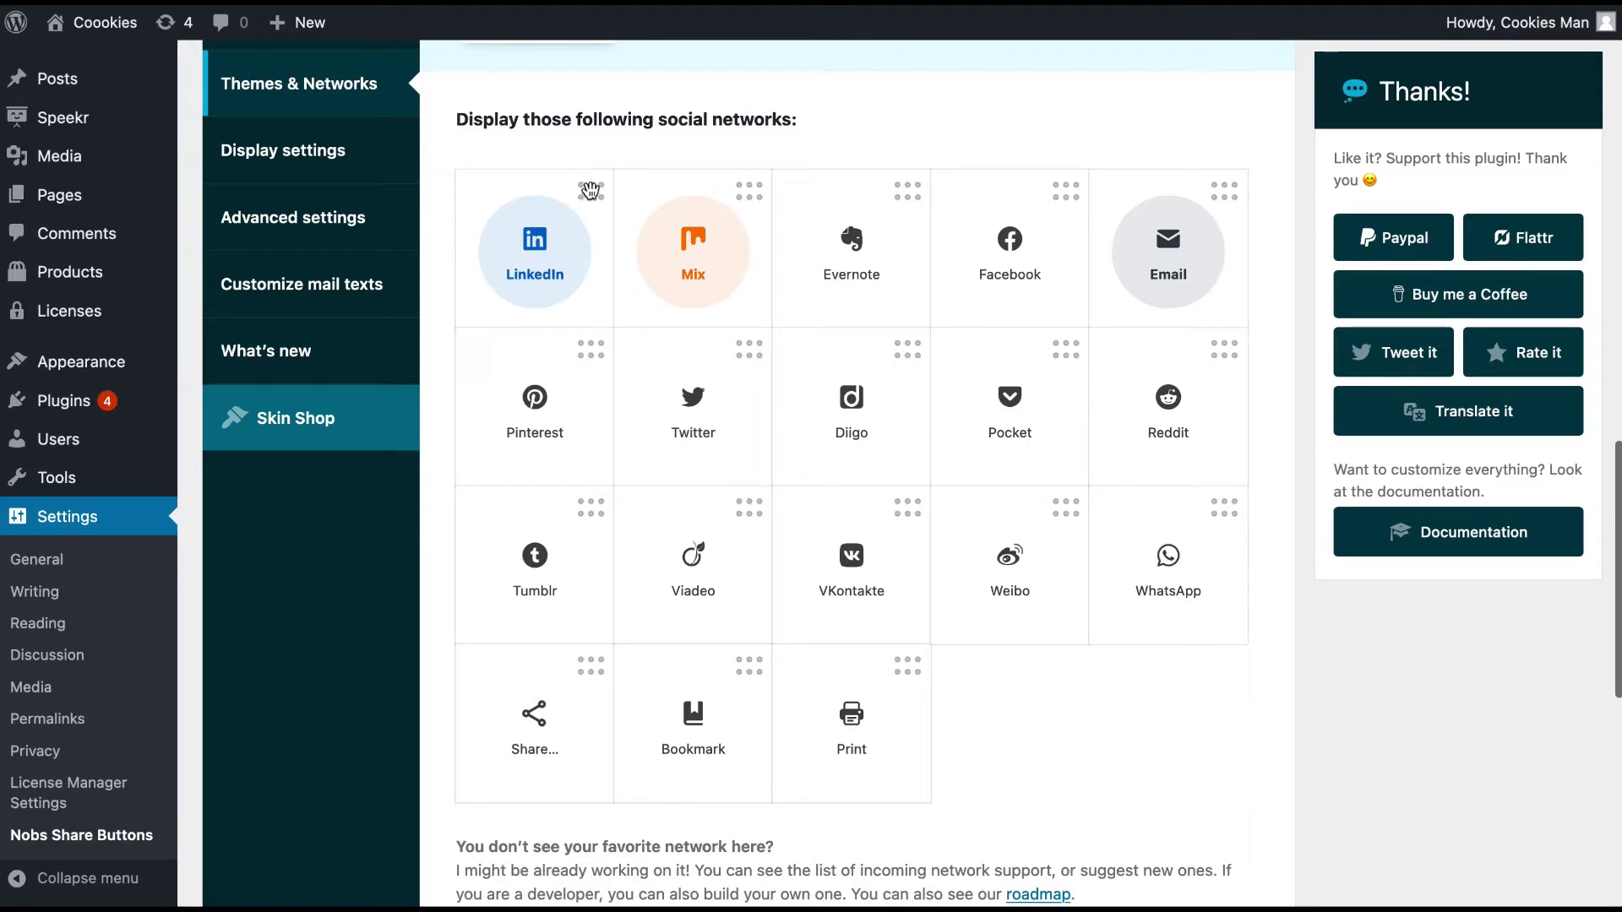
left_click_drag(740, 191, 585, 191)
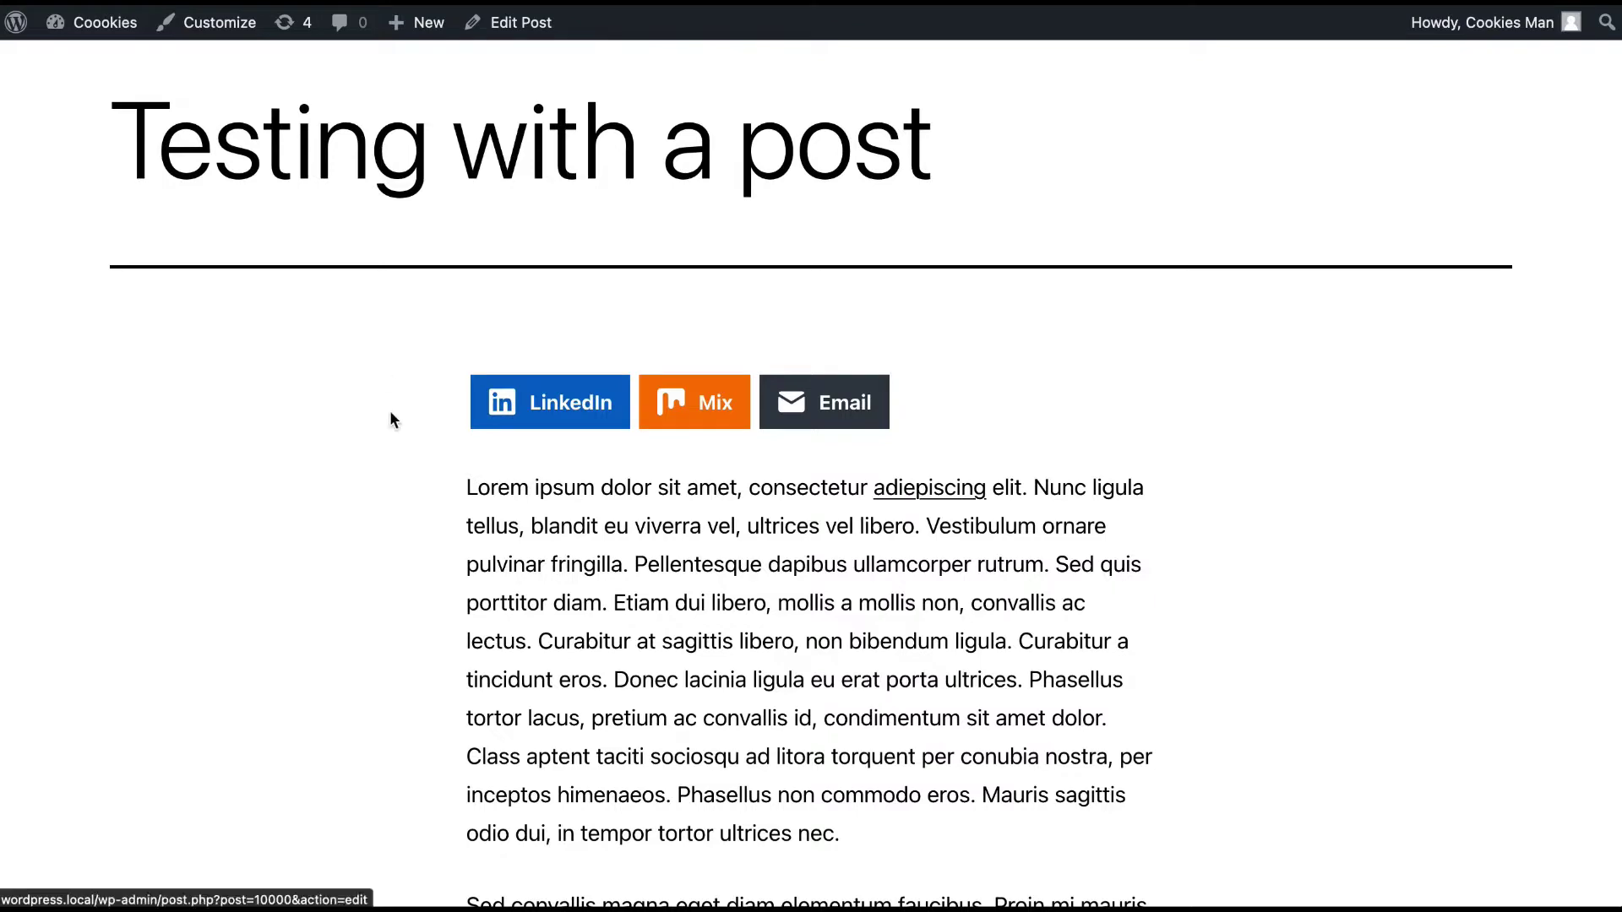
key("ctrl+r")
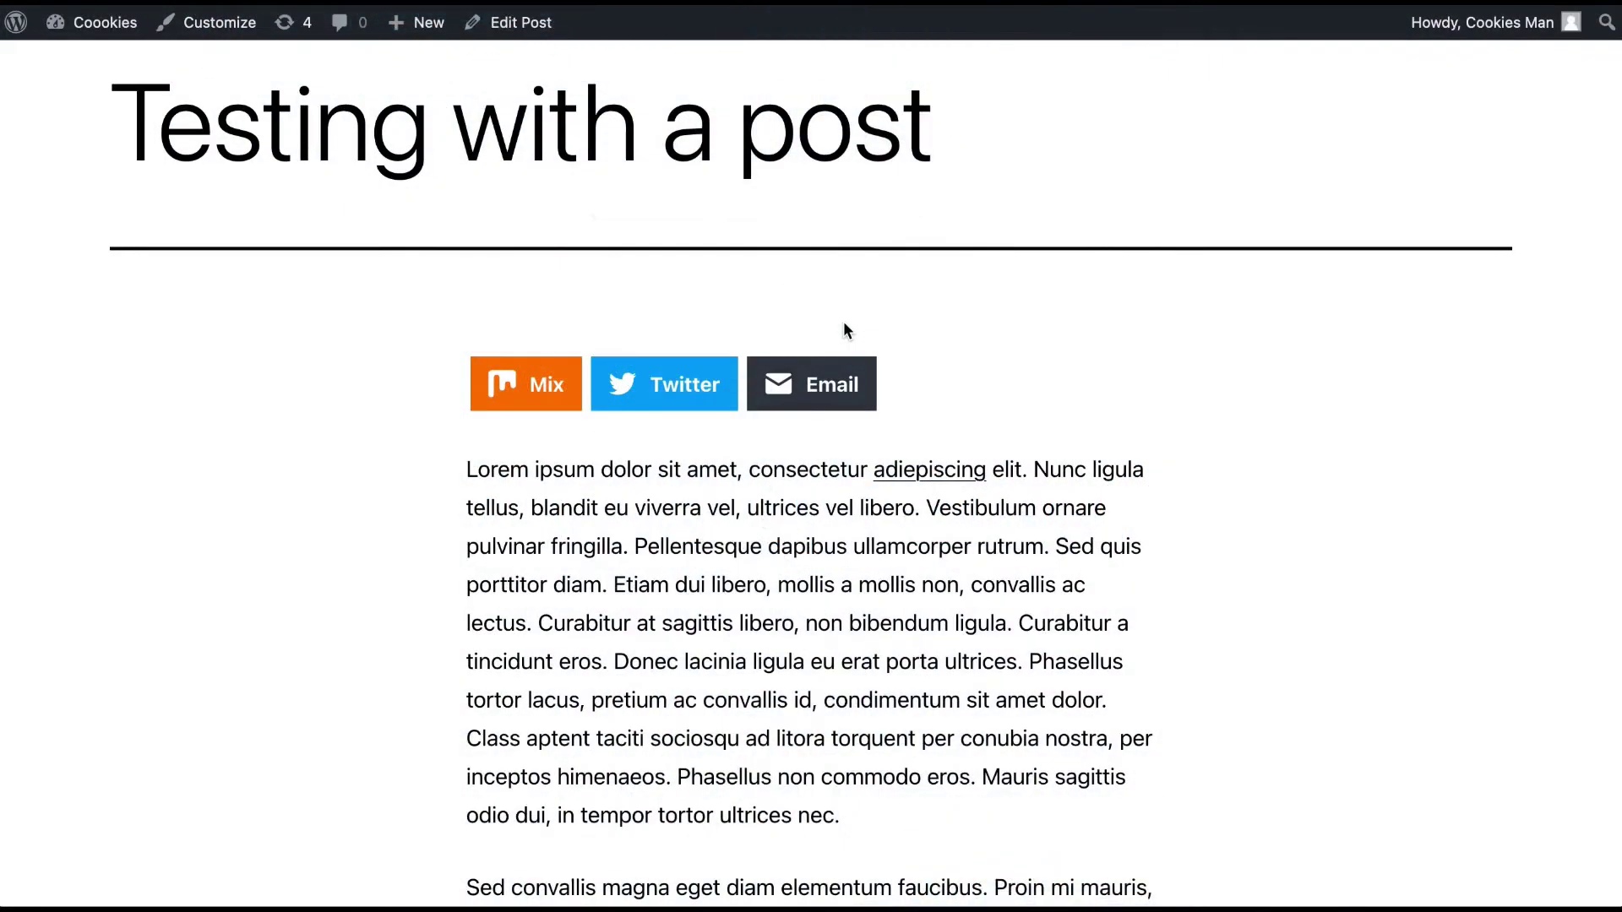
Open the post's Share by email form and enter two recipient email addresses.
left_click(822, 386)
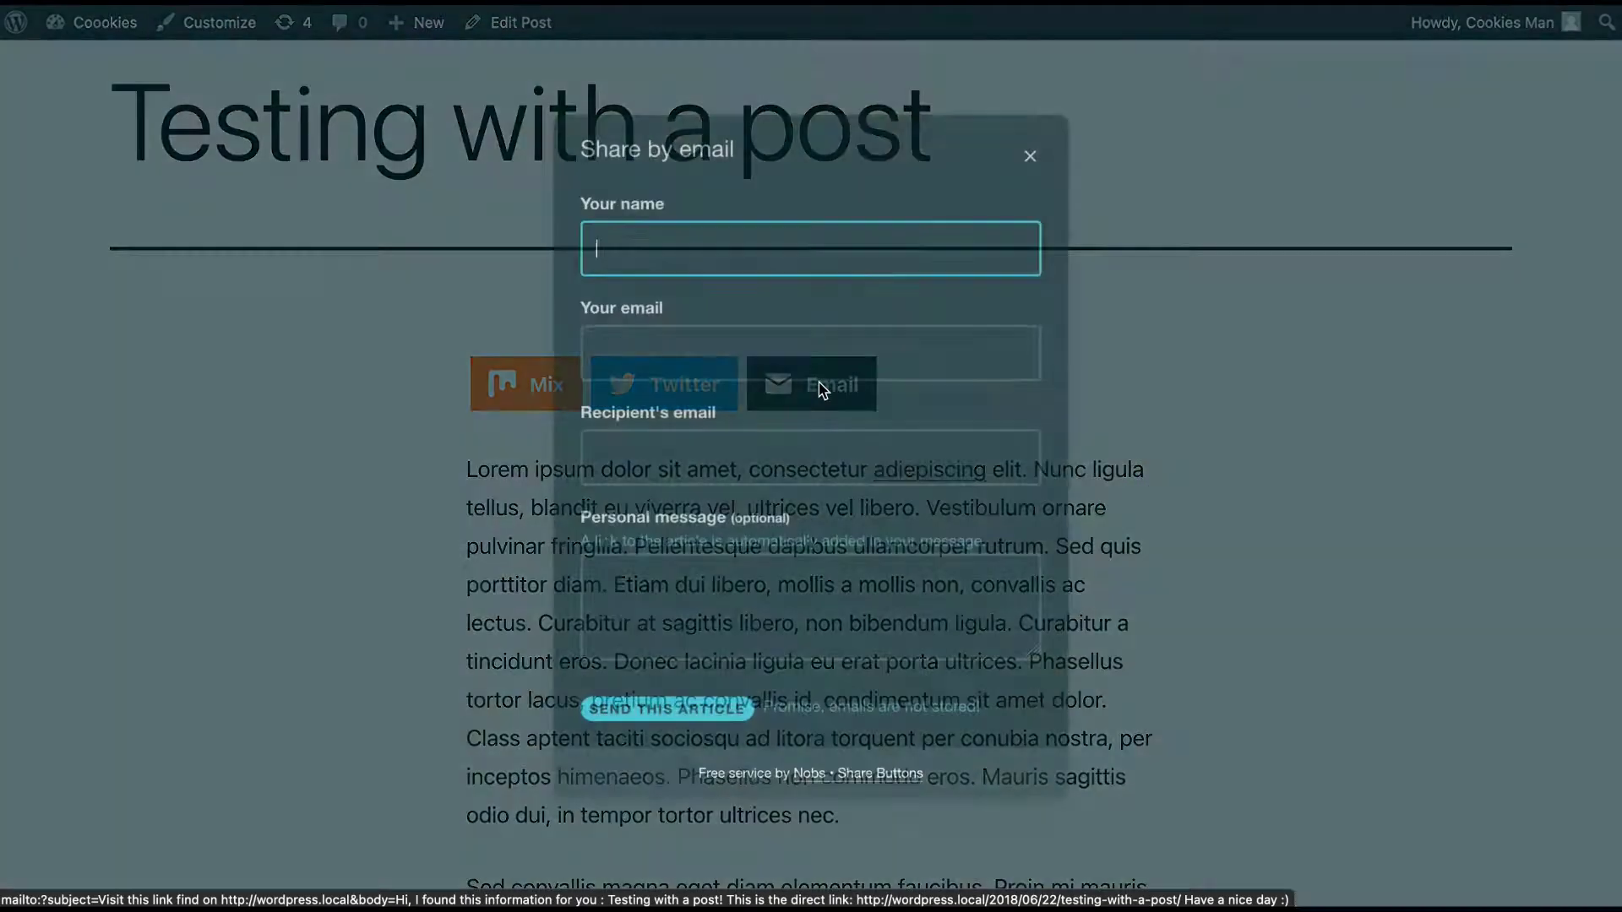
left_click(712, 452)
type("test@friend.com")
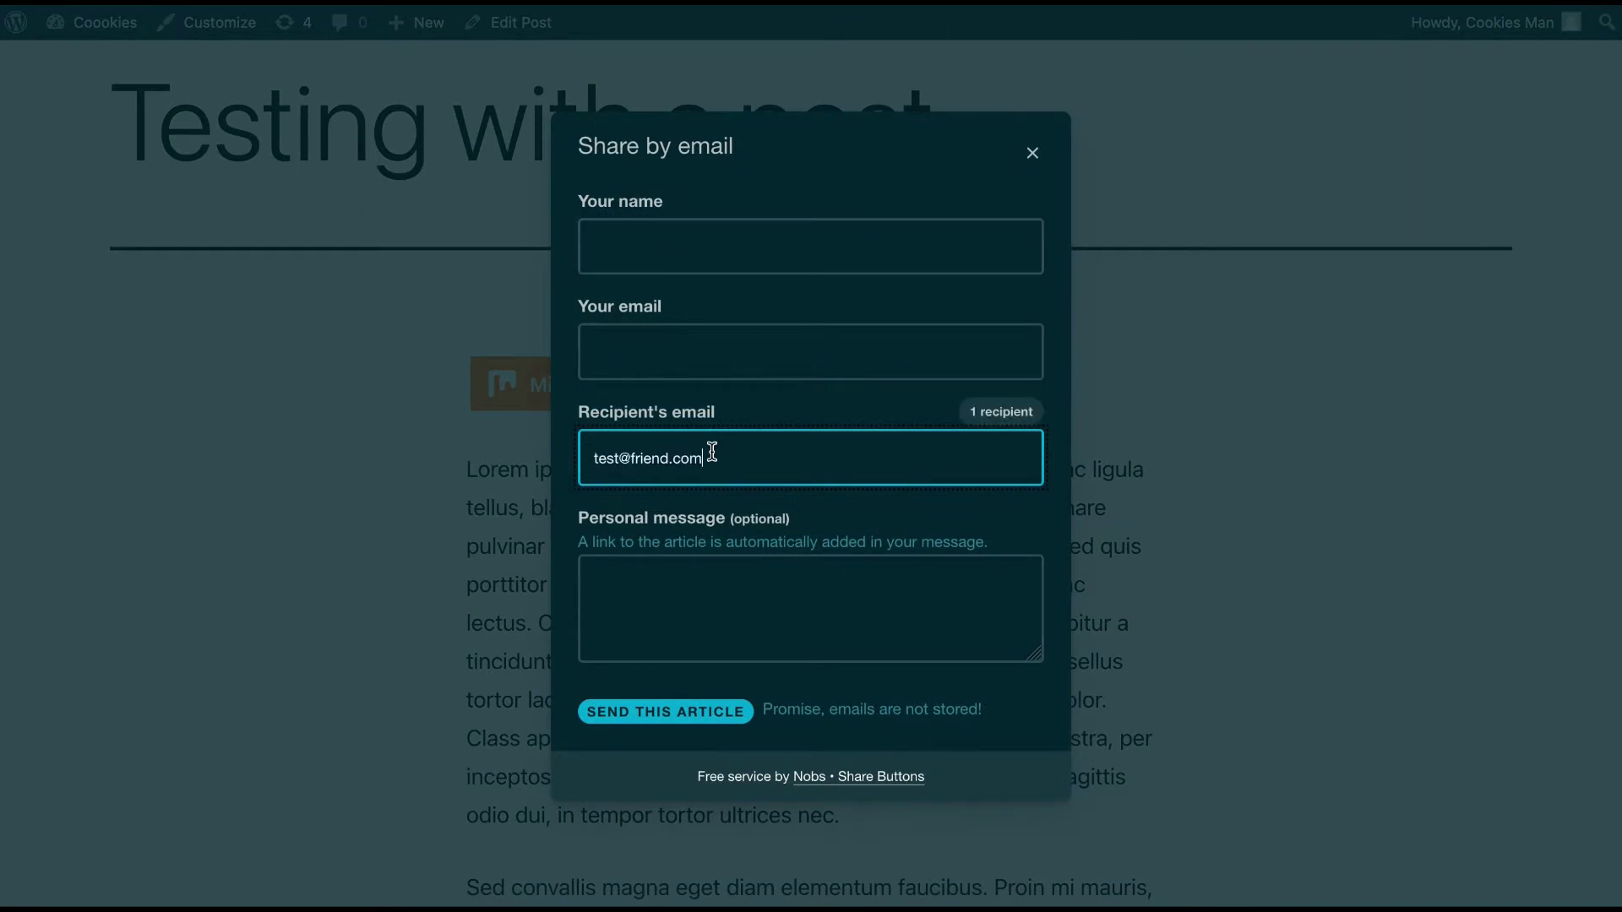
type(", test@friend.com")
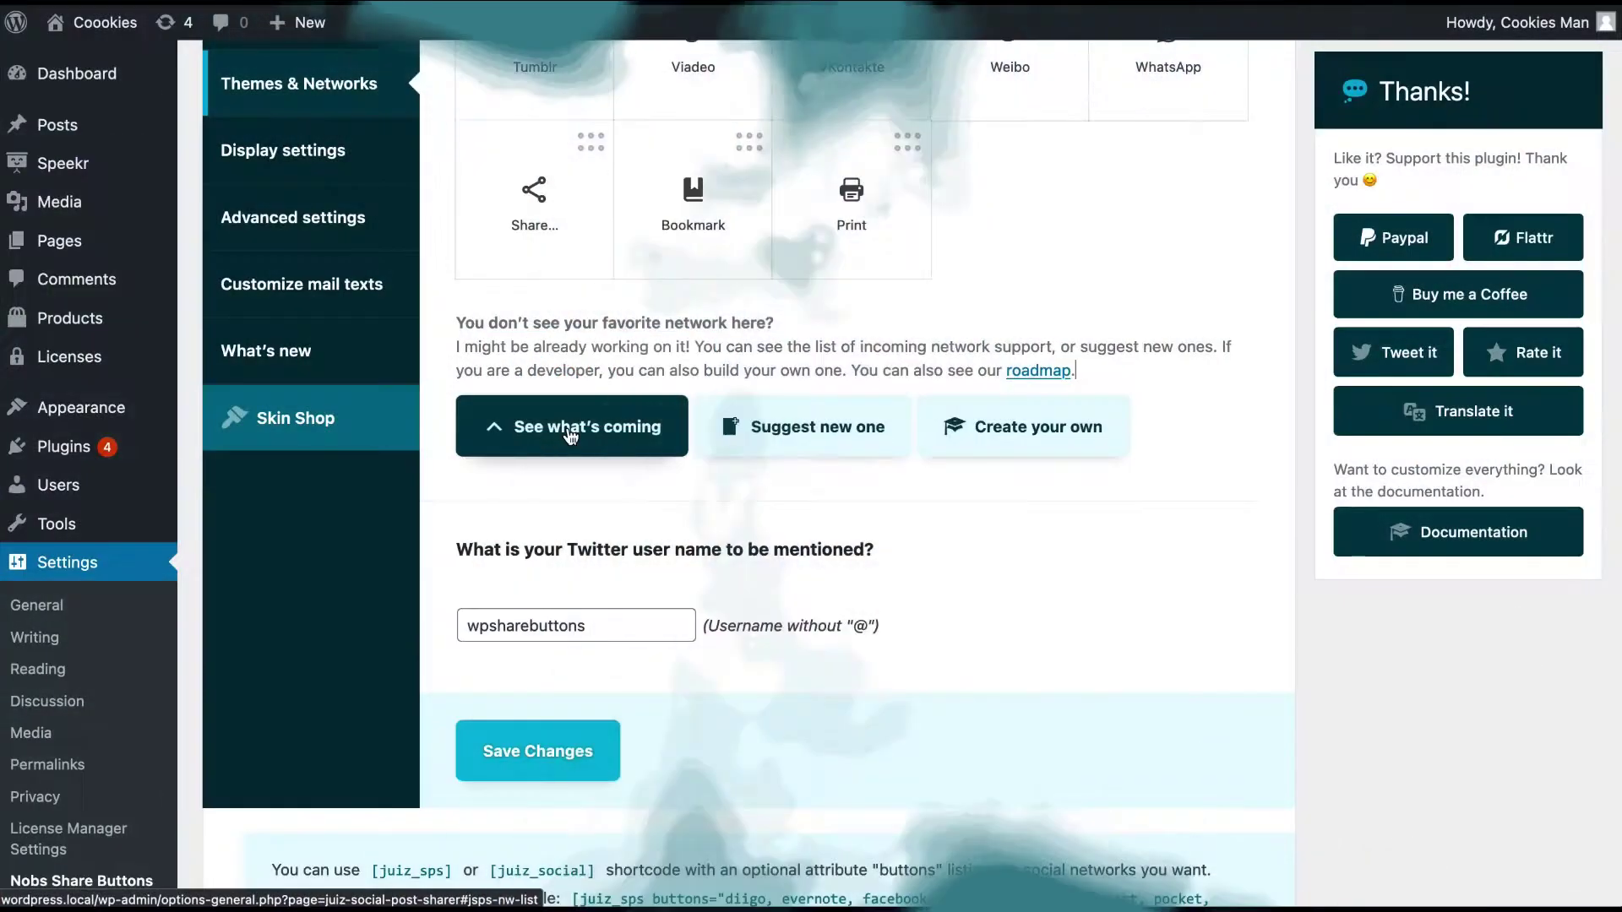
View the coming-soon networks list and the tutorial on creating a custom button.
left_click(571, 432)
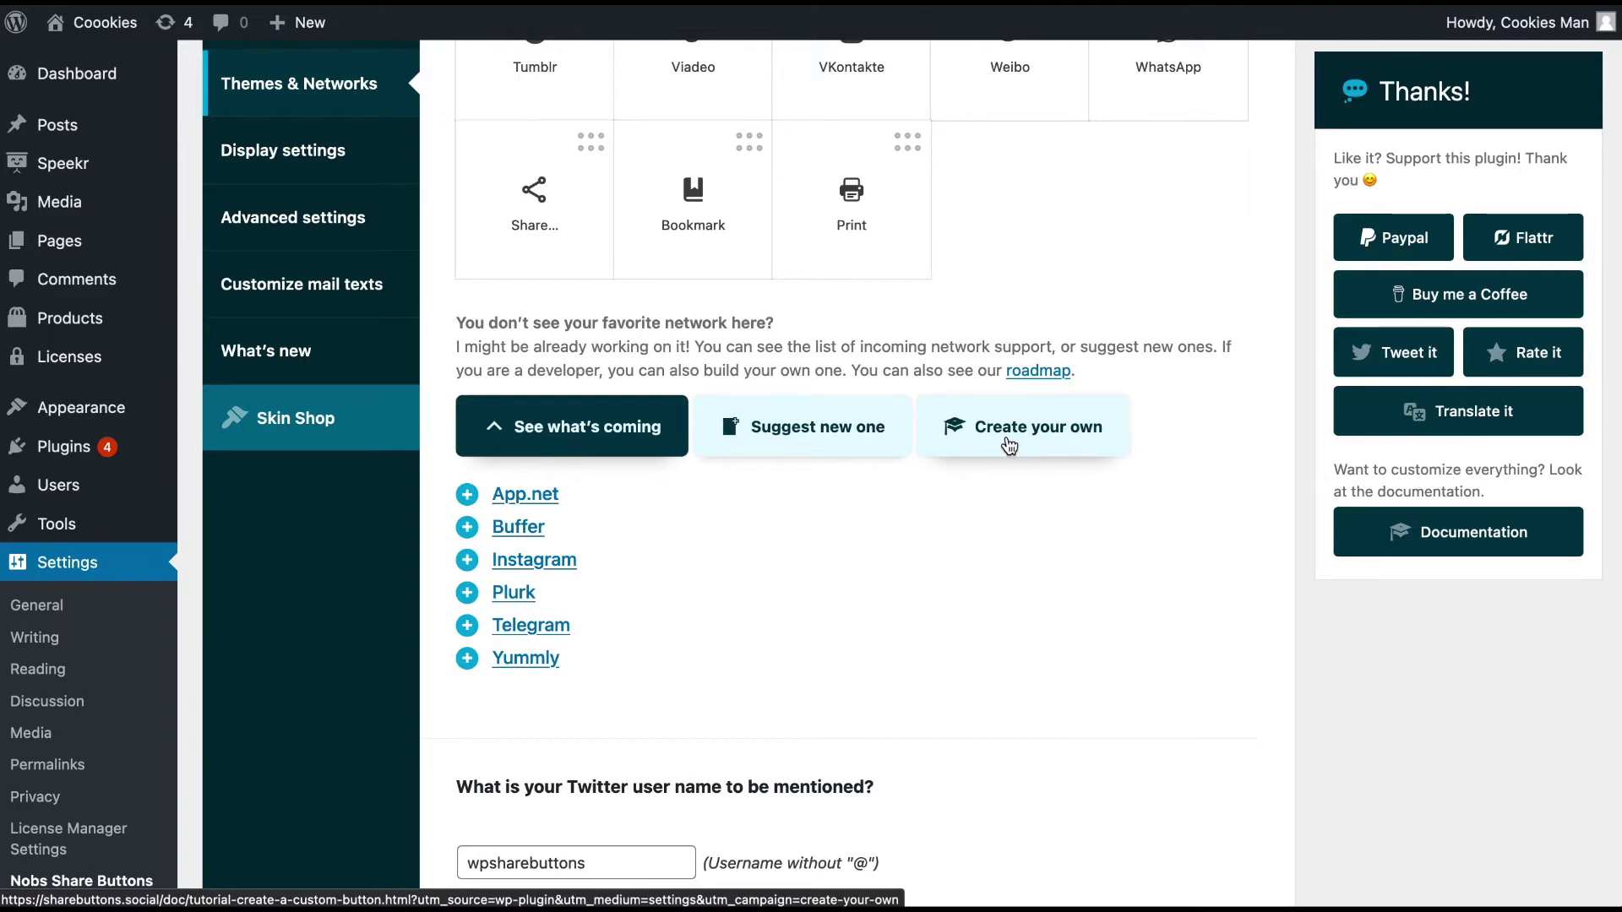
left_click(1009, 445)
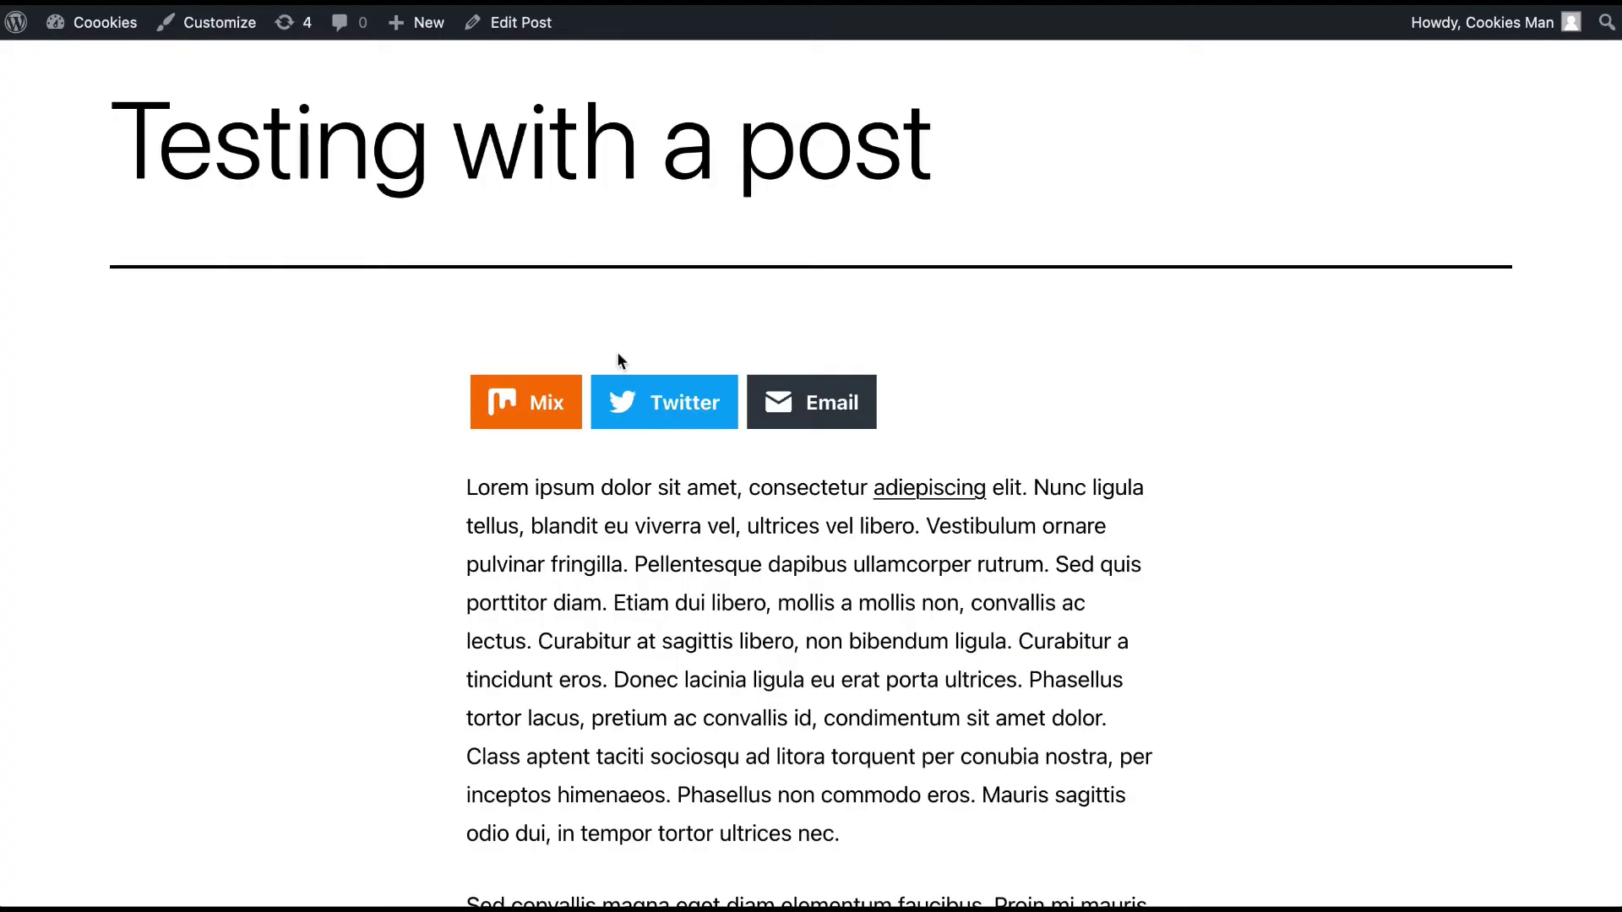
Share the post on Twitter and inspect the tweet's prefilled via mention.
left_click(645, 422)
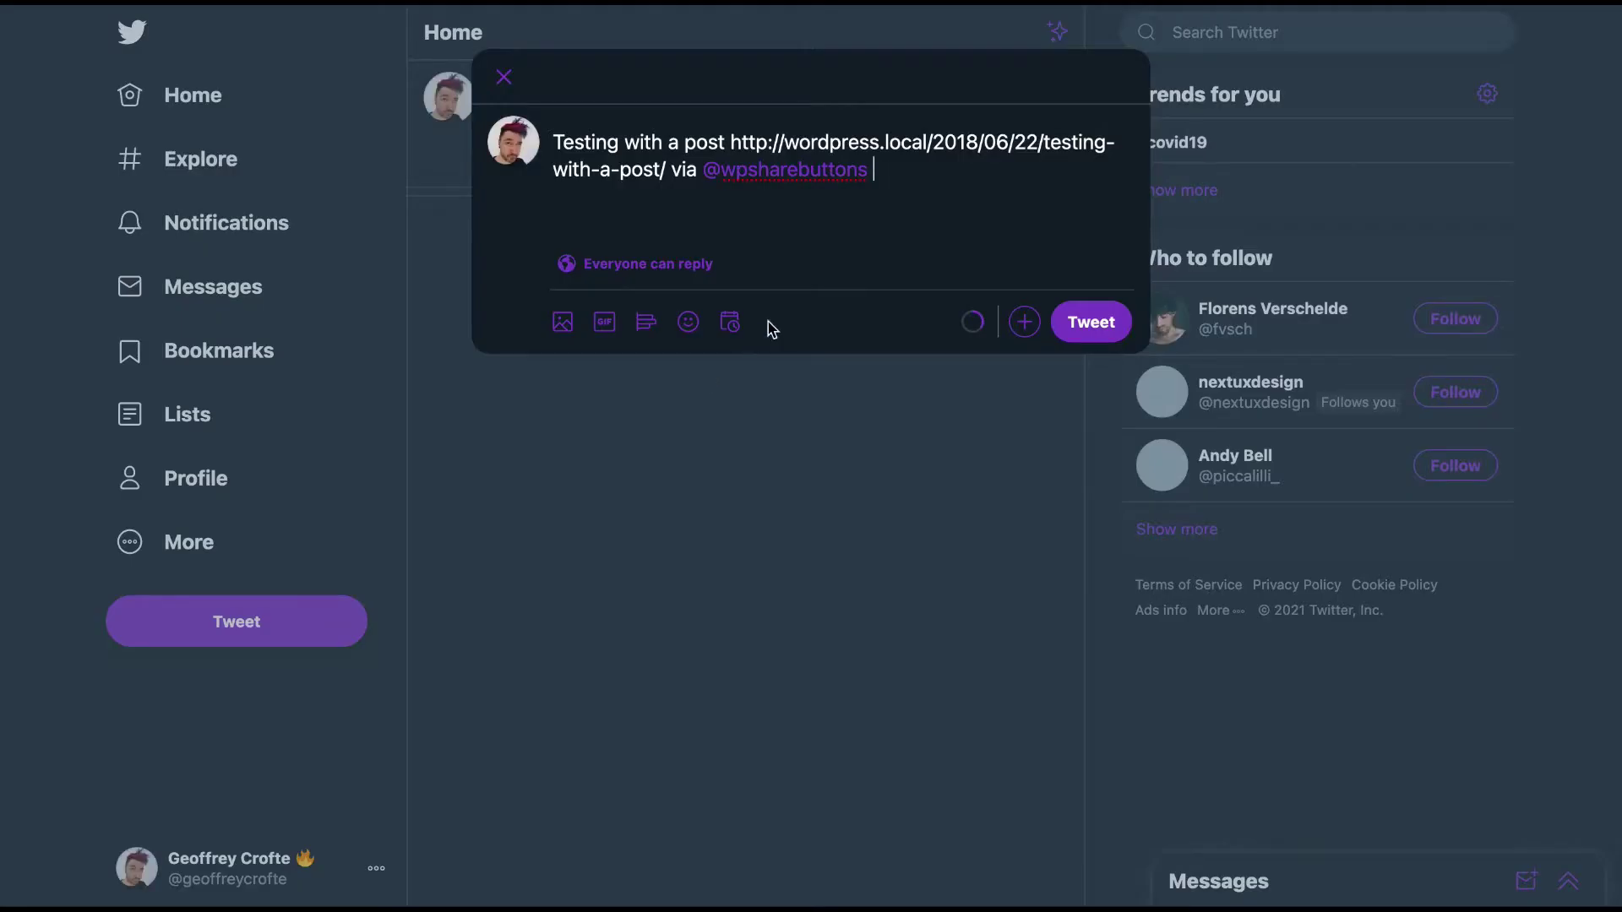
left_click_drag(873, 170, 693, 171)
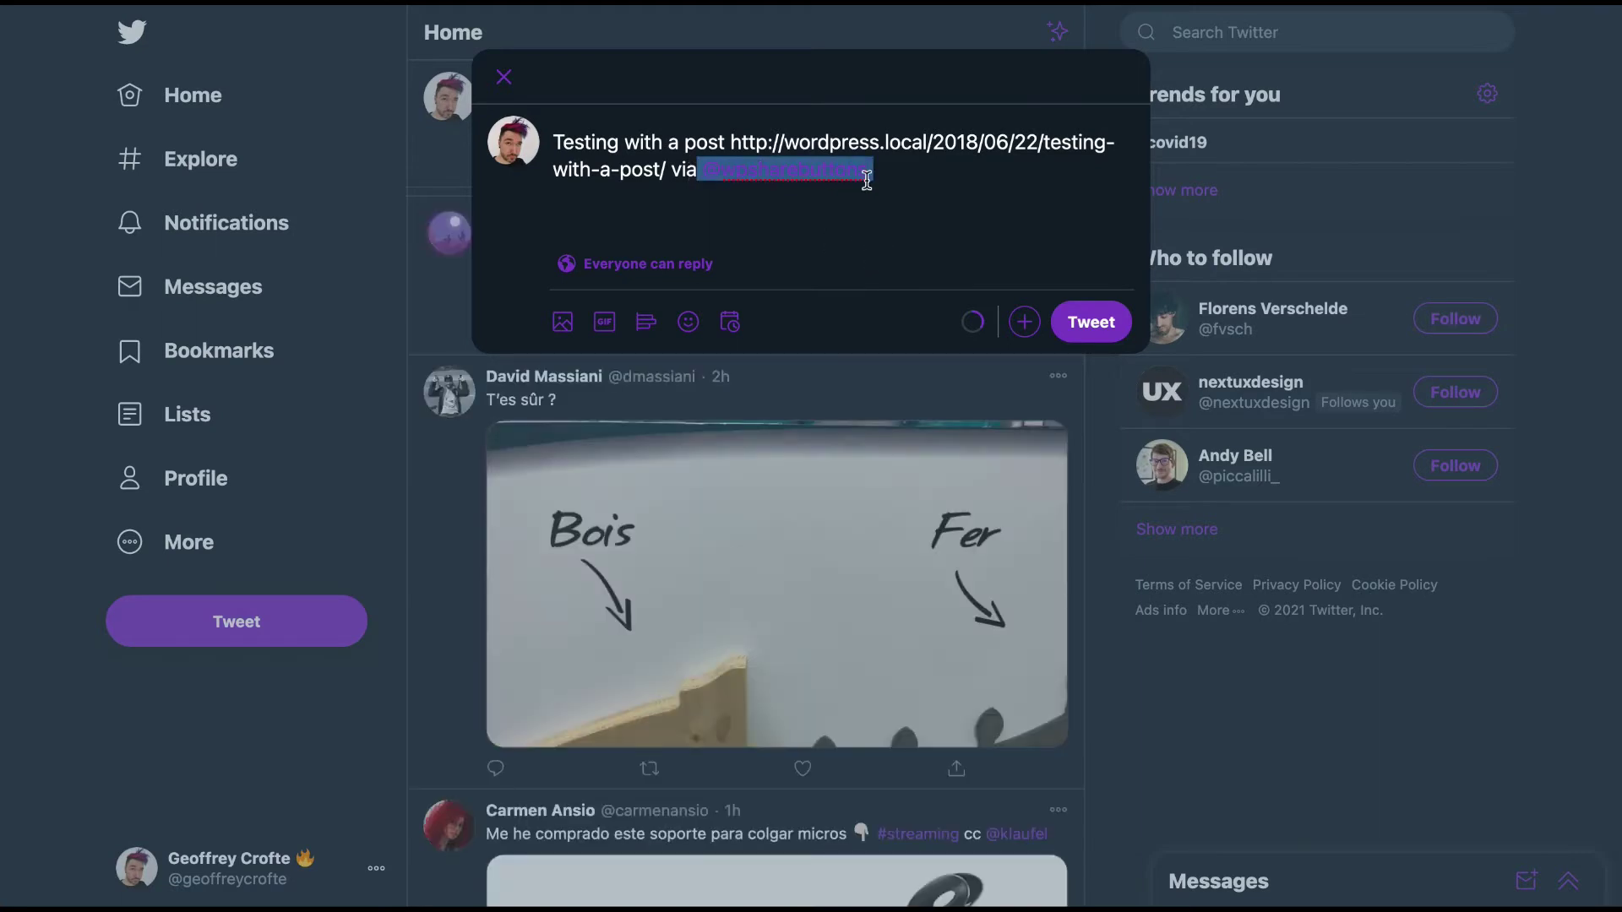
left_click(923, 181)
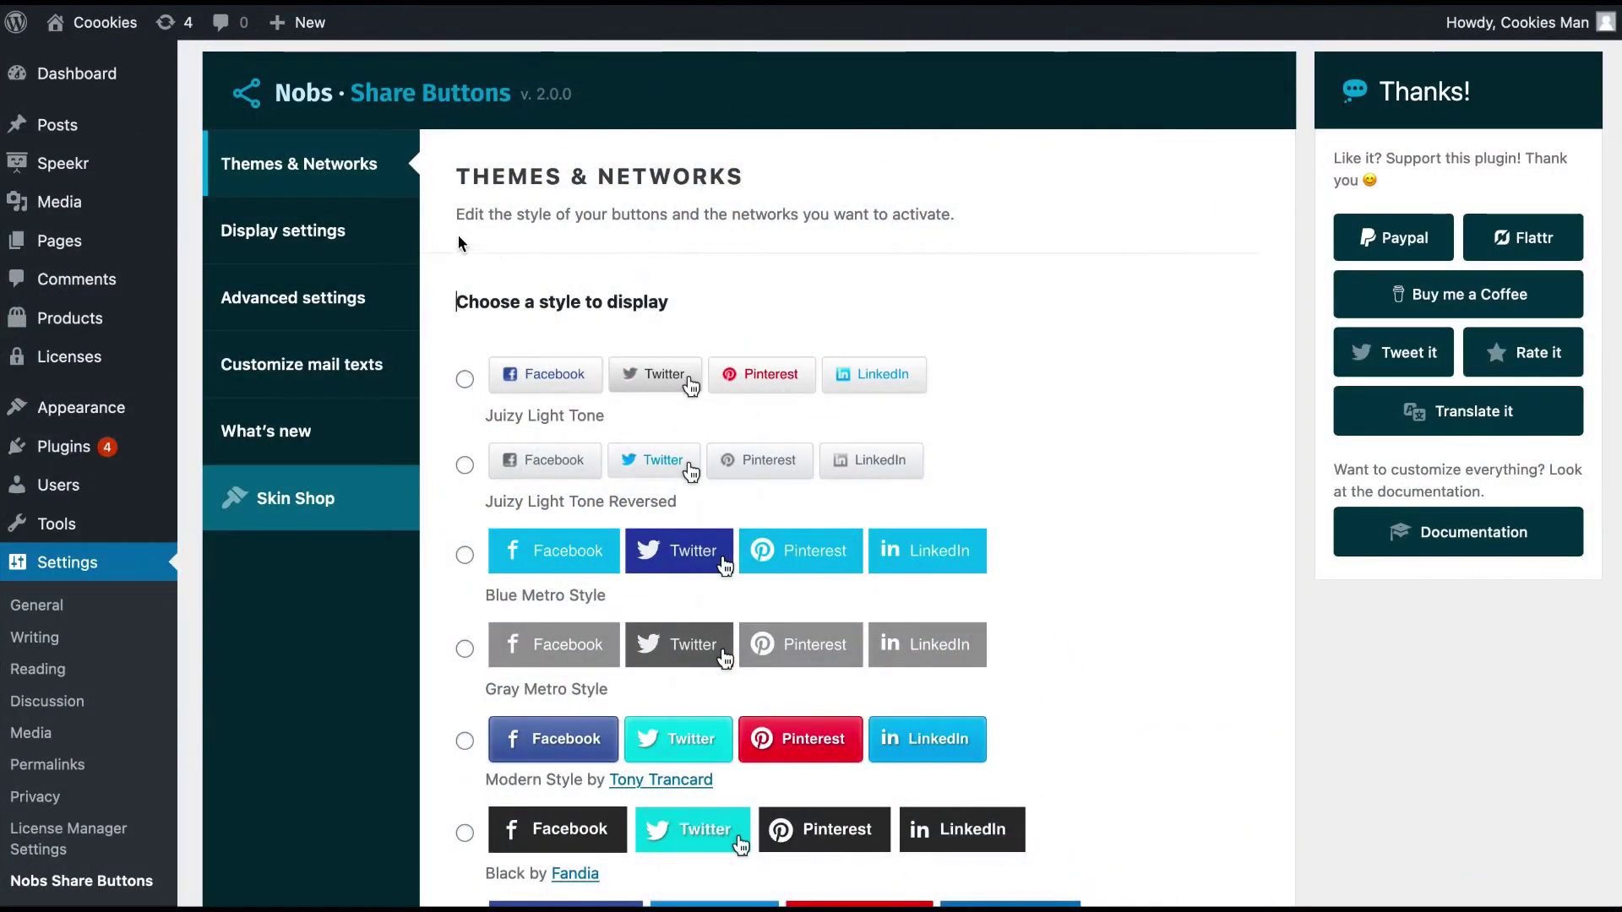
In Display settings, enable share buttons for the Posts and Talks content types.
left_click(355, 228)
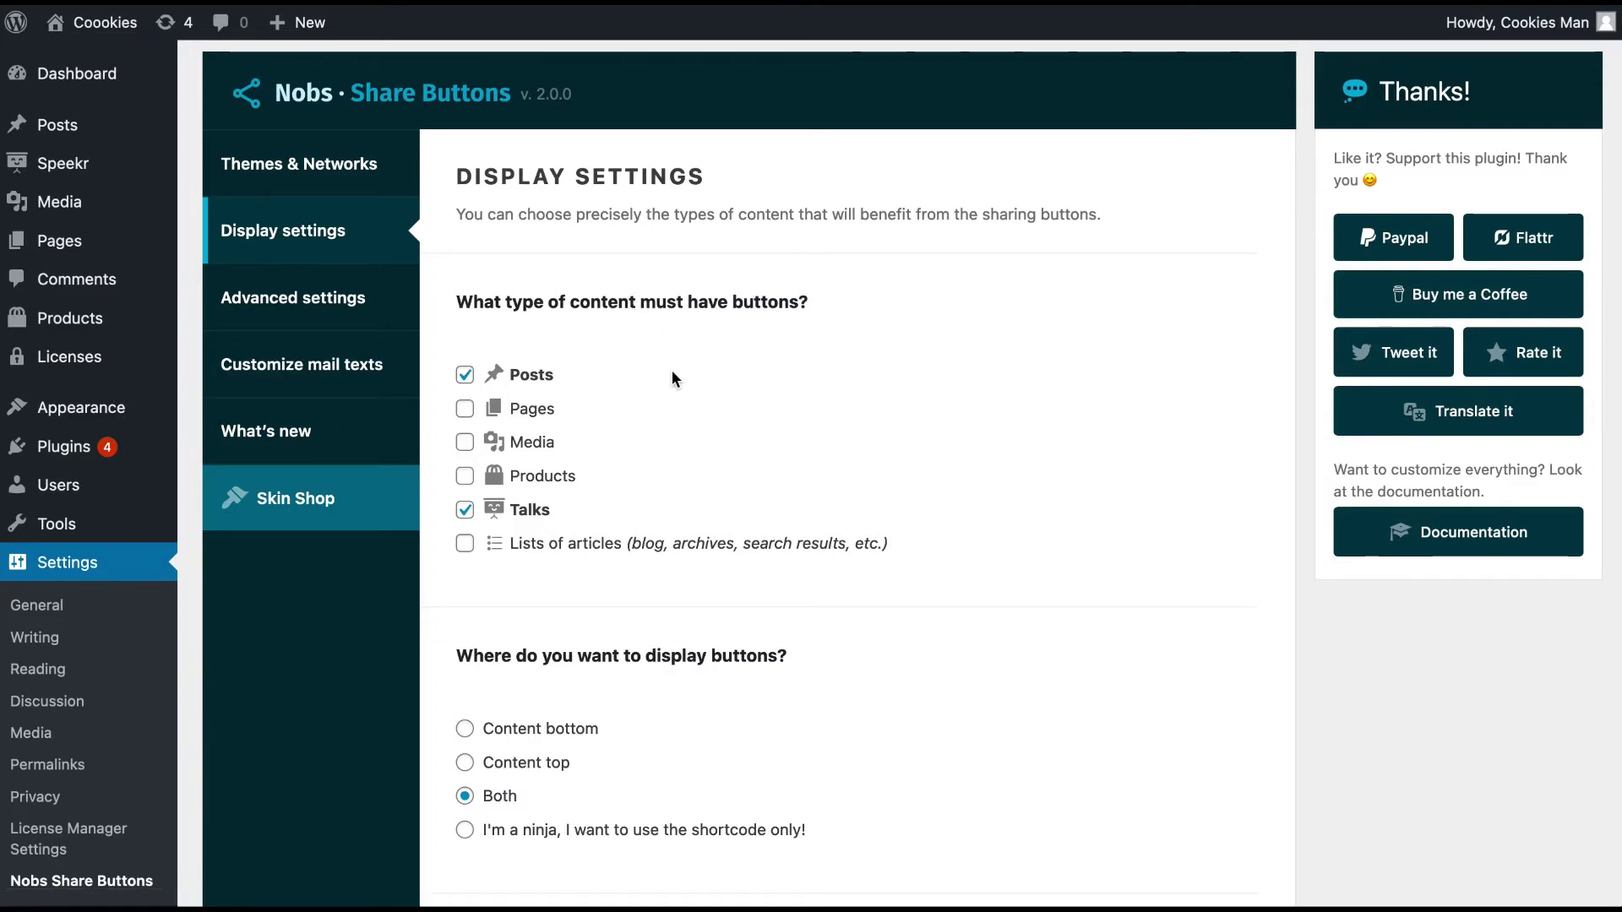
double_click(528, 511)
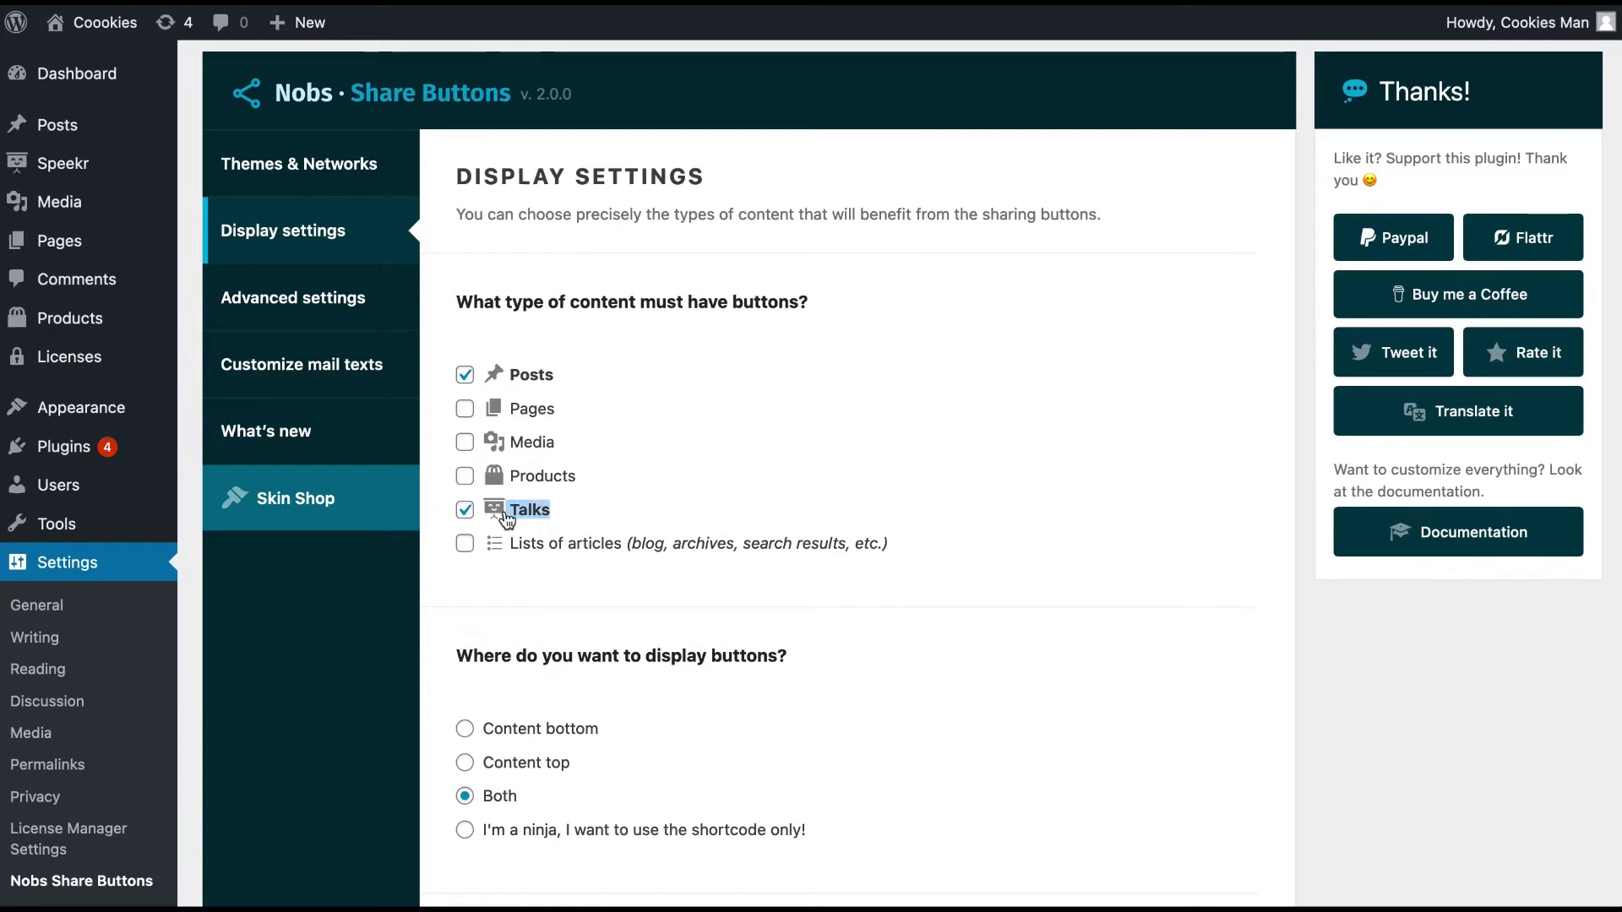
scroll(596, 551, "down", 5)
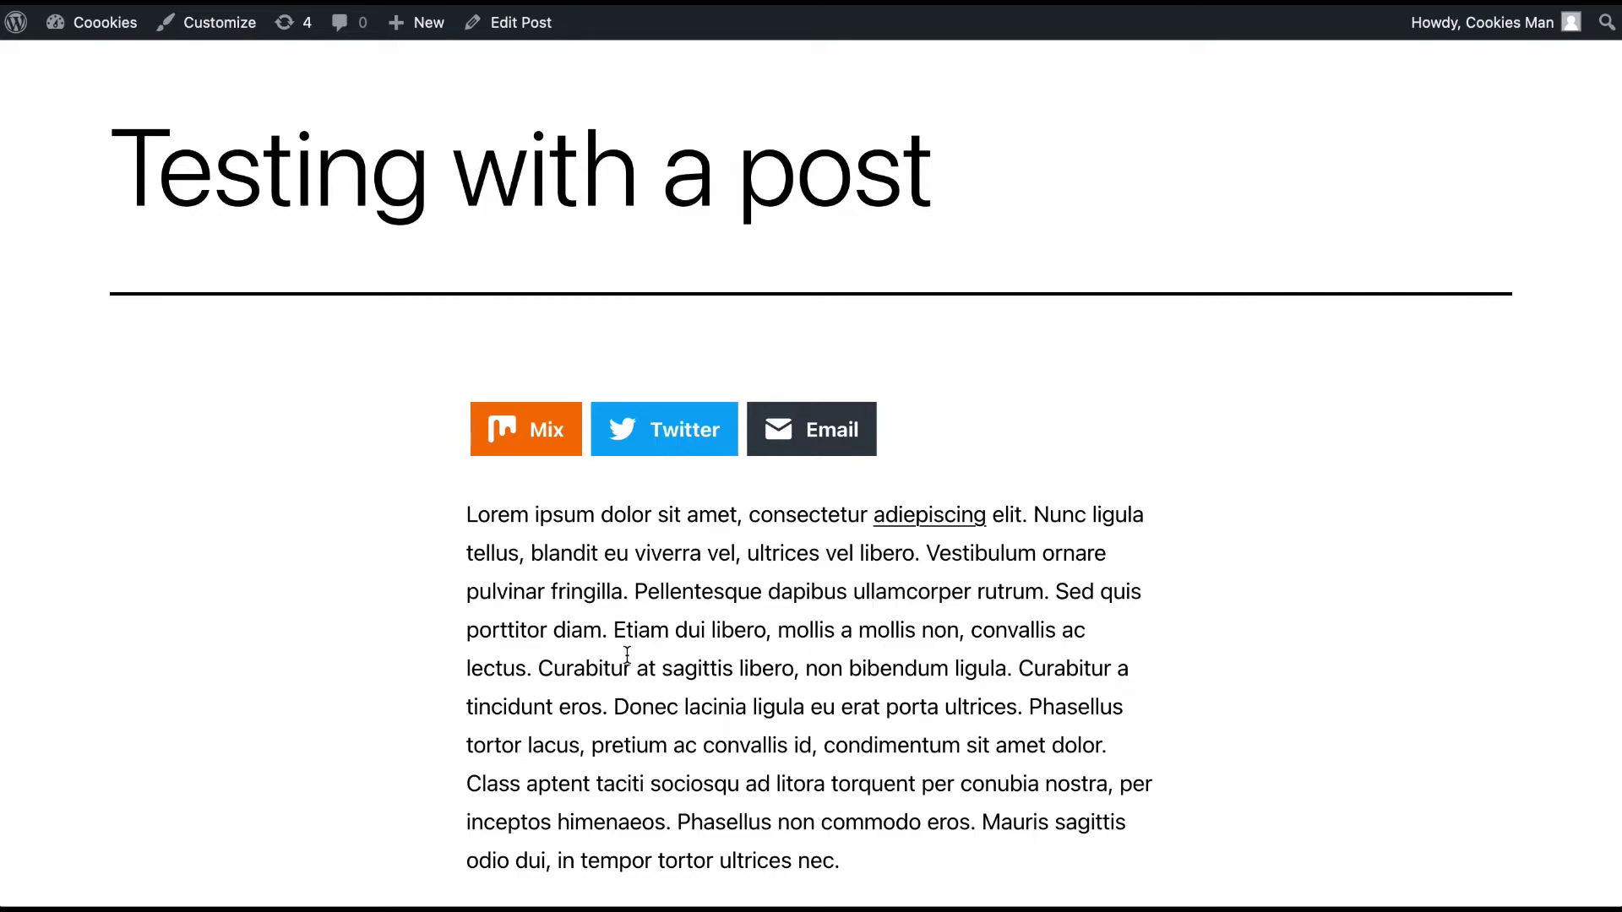
Scroll through the post's other button sets, then Display settings down to Prefer Compact Display.
scroll(625, 653, "down", 20)
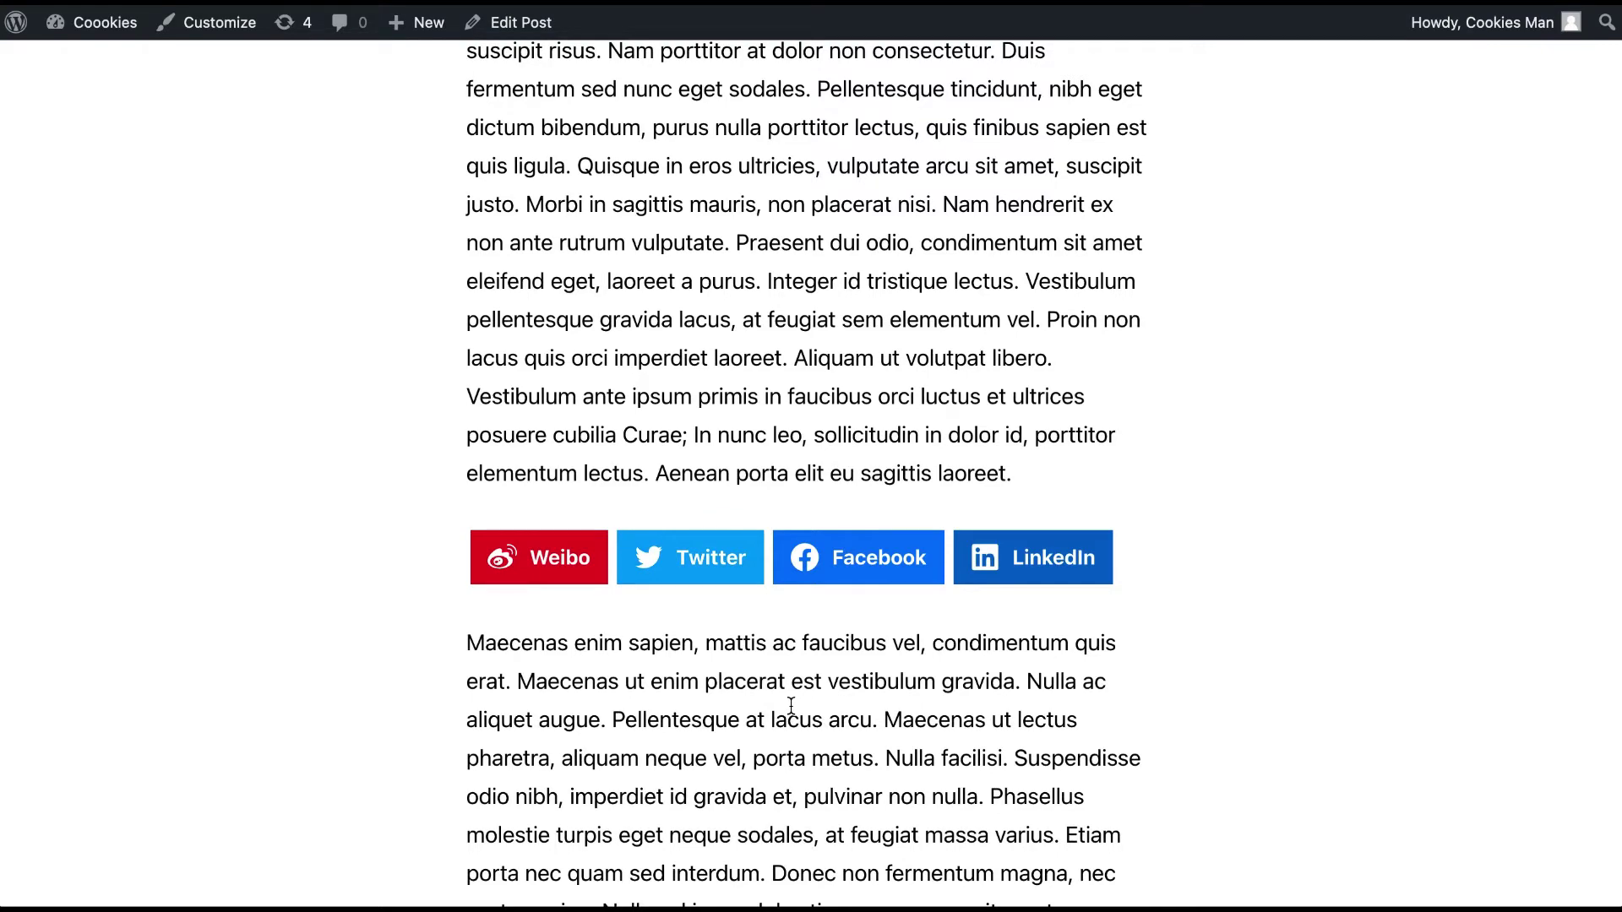
scroll(791, 705, "down", 10)
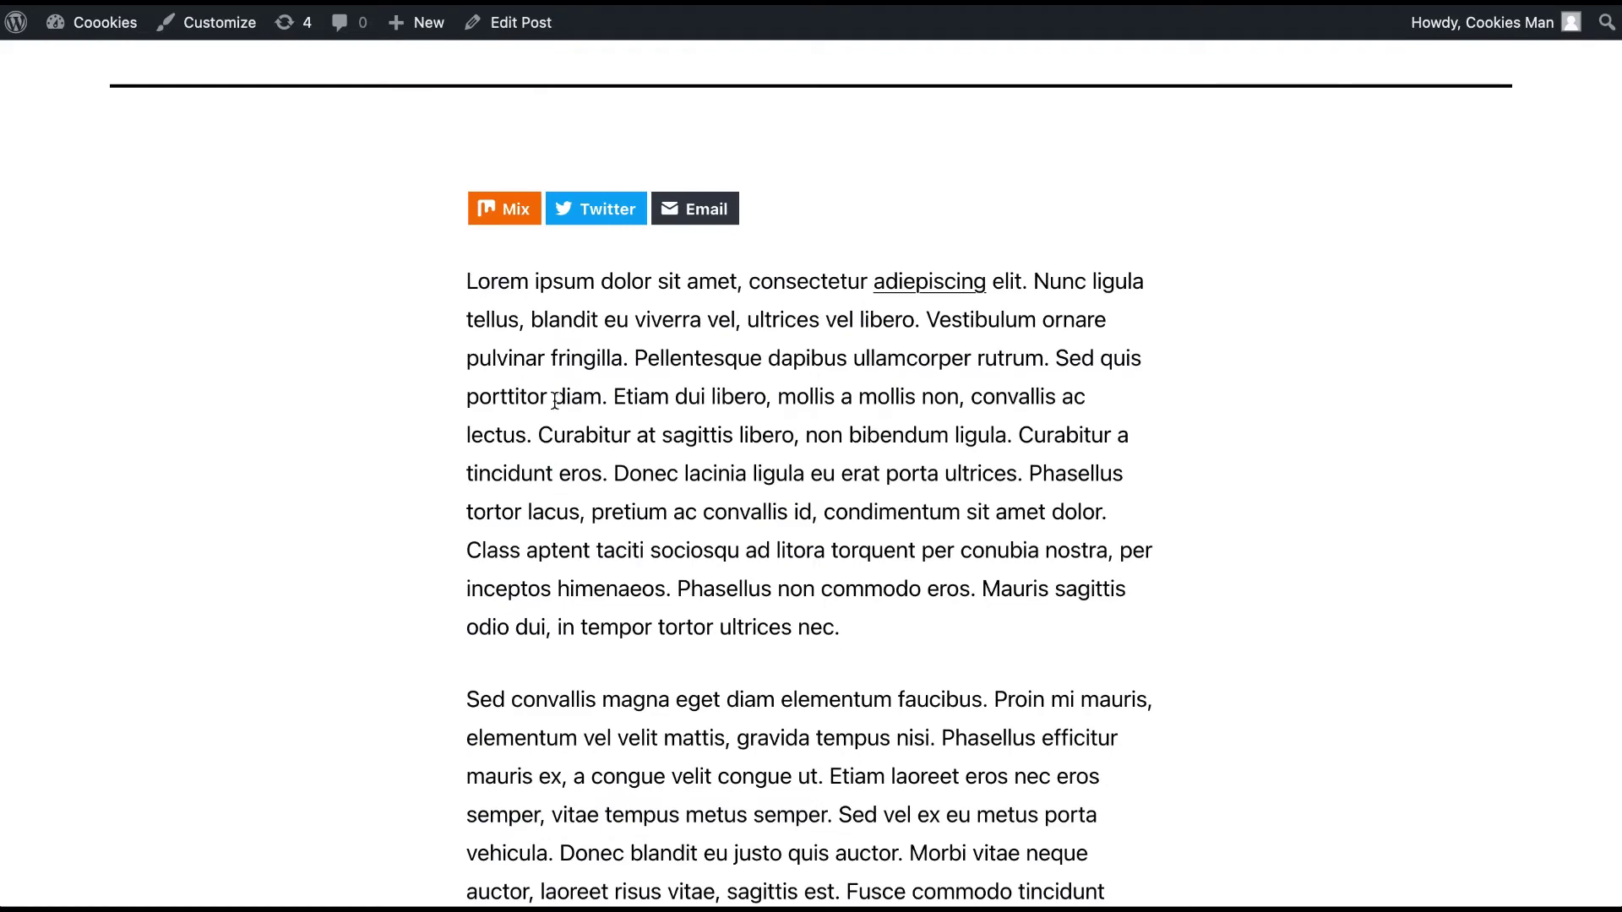
Set Show only social icon? to Yes so the buttons show icons only.
scroll(554, 401, "up", 1)
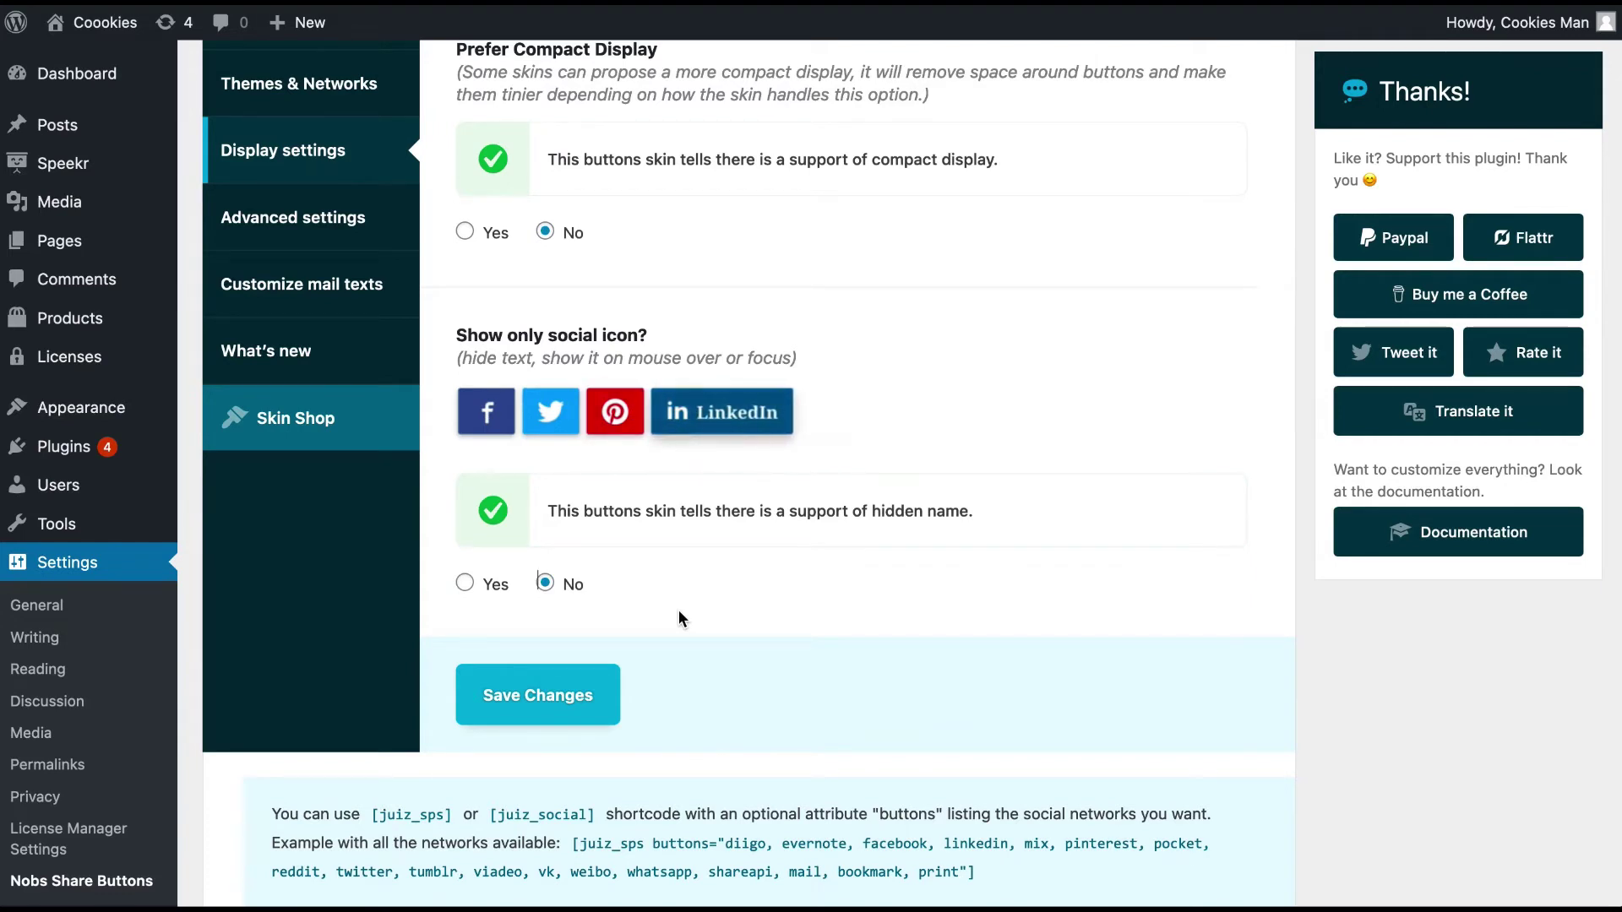
left_click(466, 584)
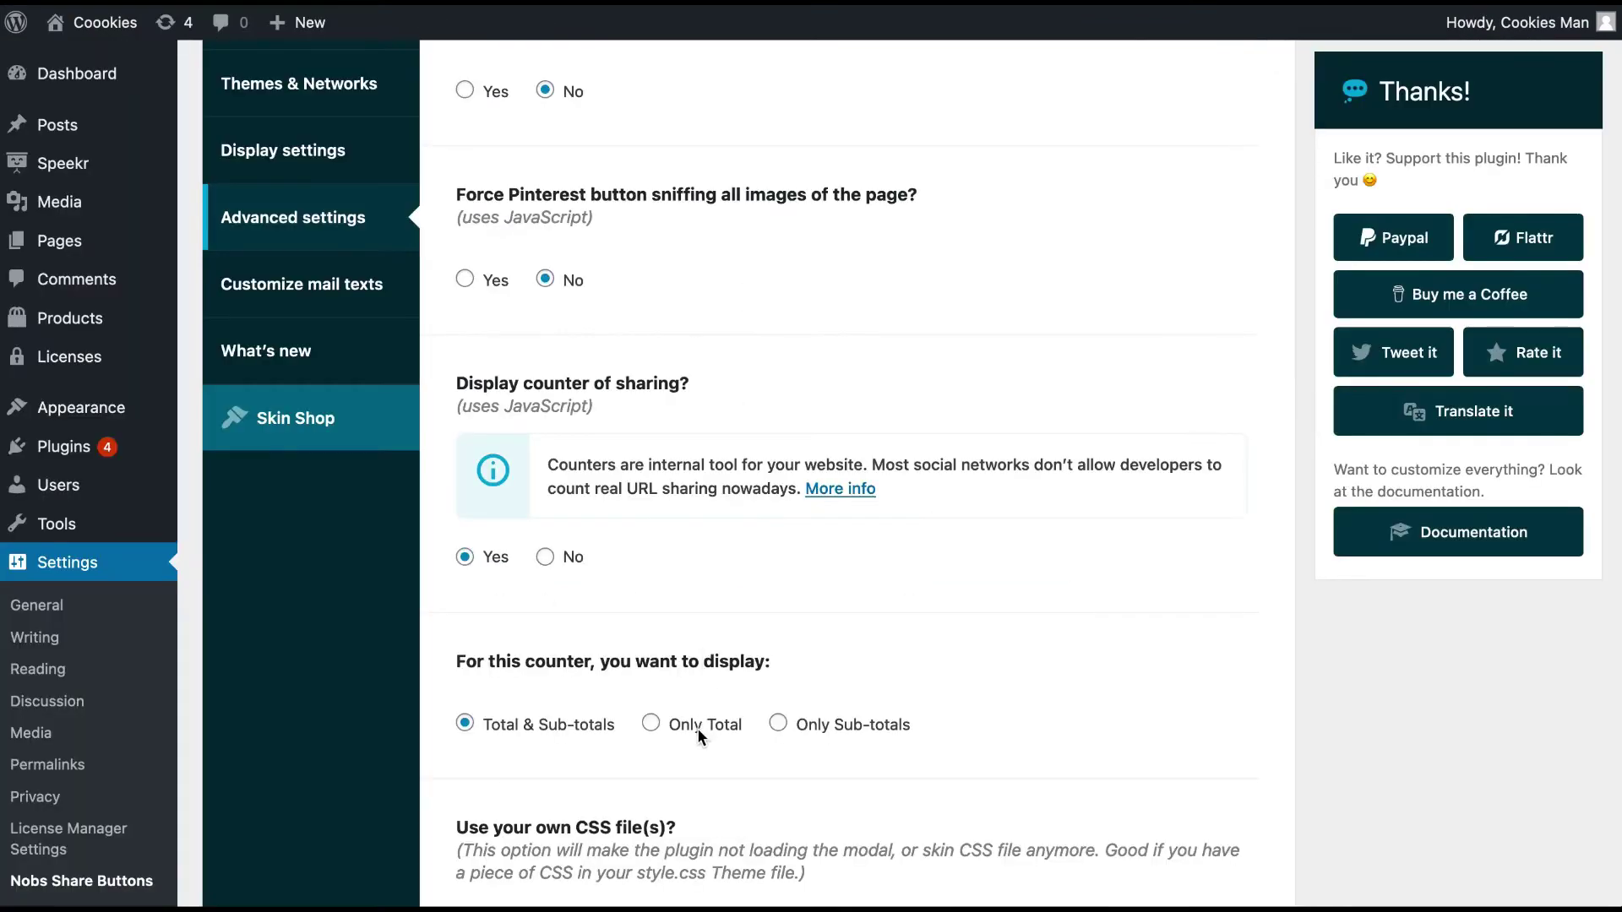
Set the Advanced settings sharing counter to display Only Total.
left_click(698, 736)
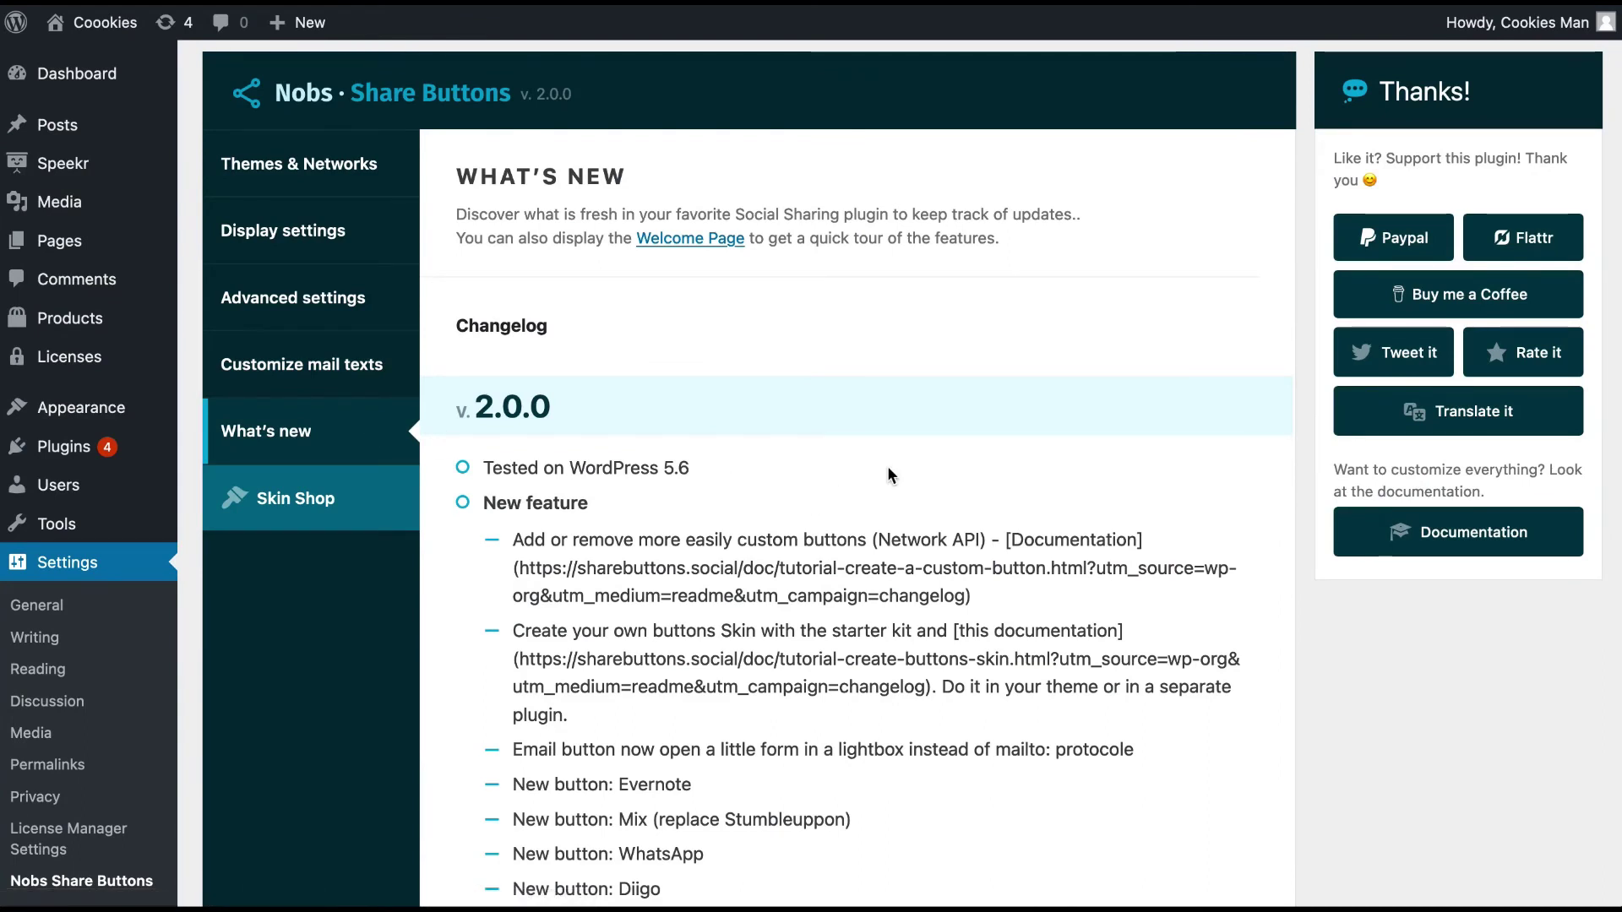
Scroll through the What's new changelog down to the 1.4.x release notes.
scroll(889, 474, "down", 3)
scroll(889, 474, "down", 7)
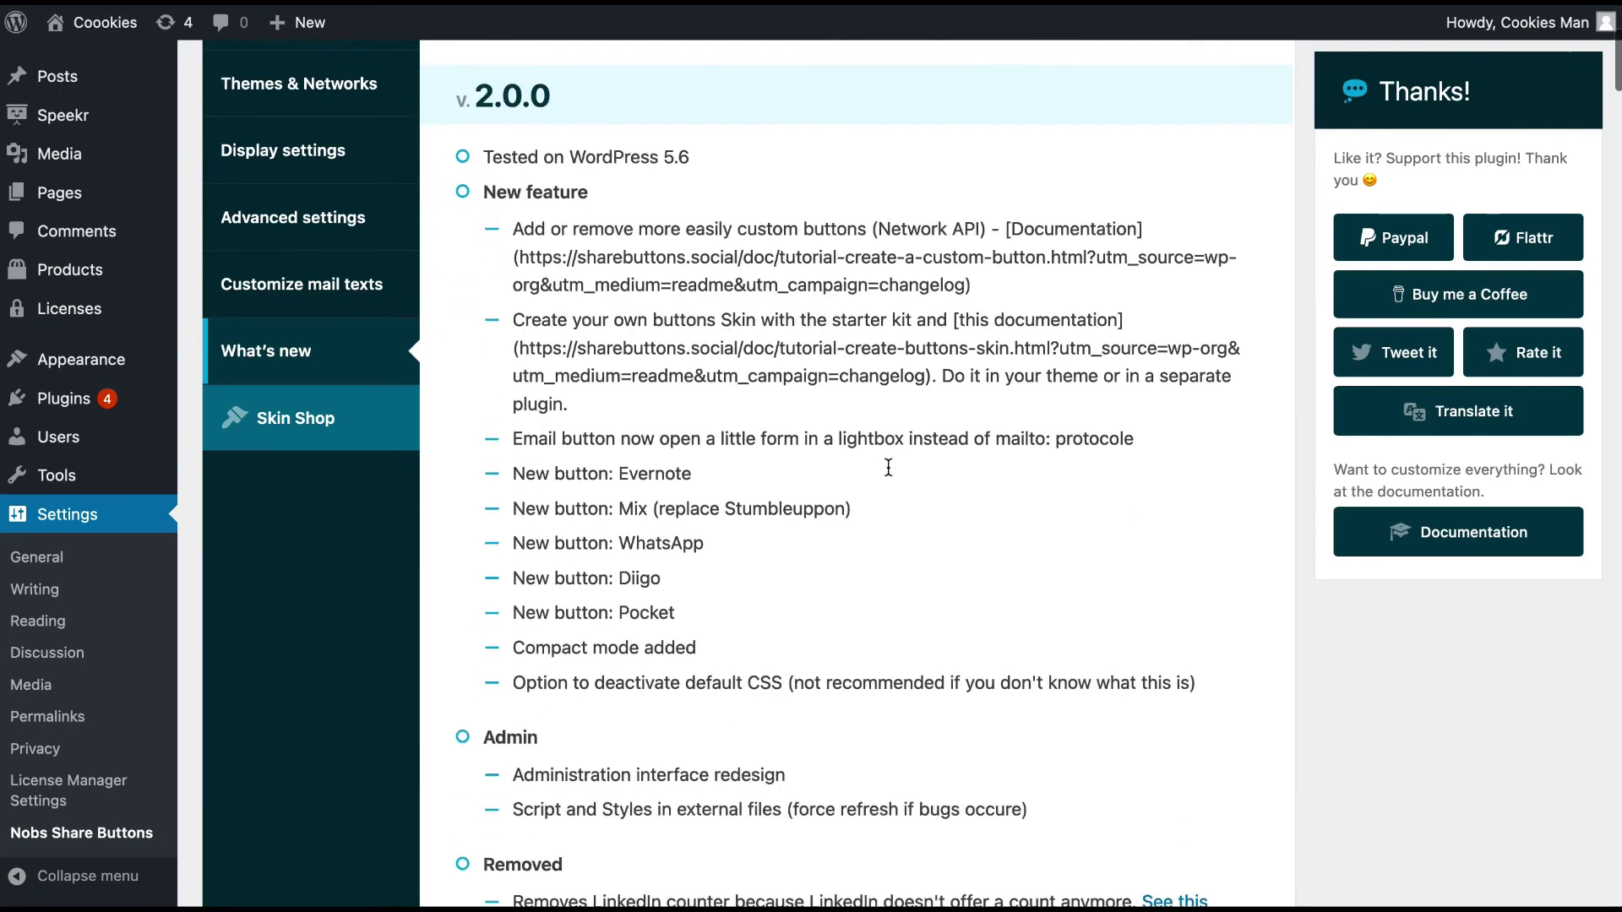
scroll(889, 474, "down", 8)
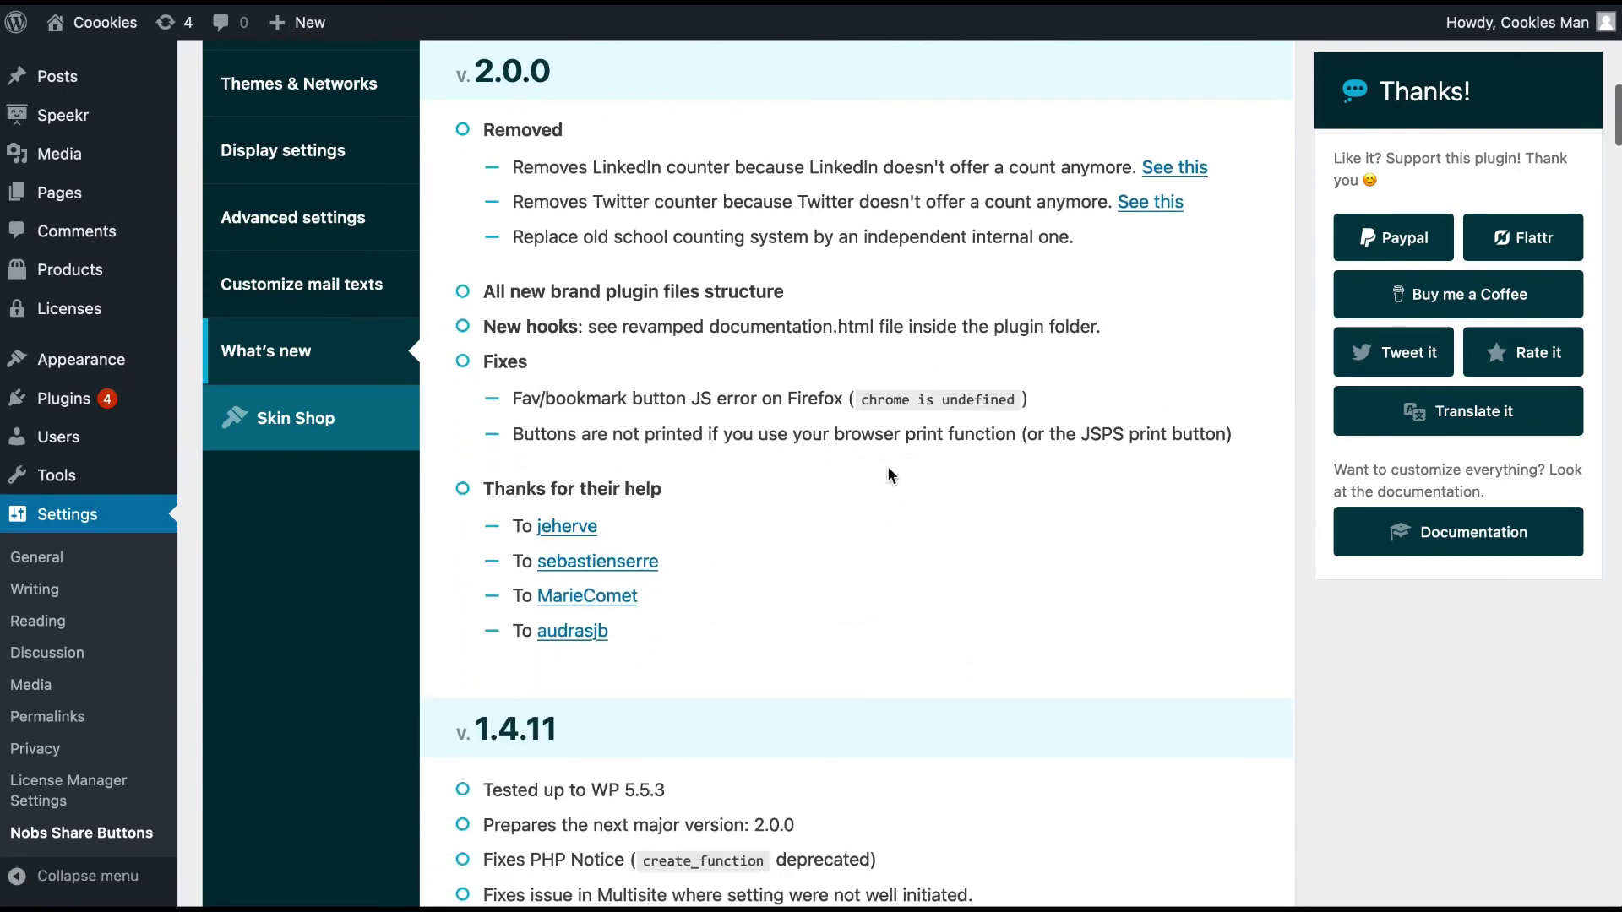
scroll(888, 474, "down", 8)
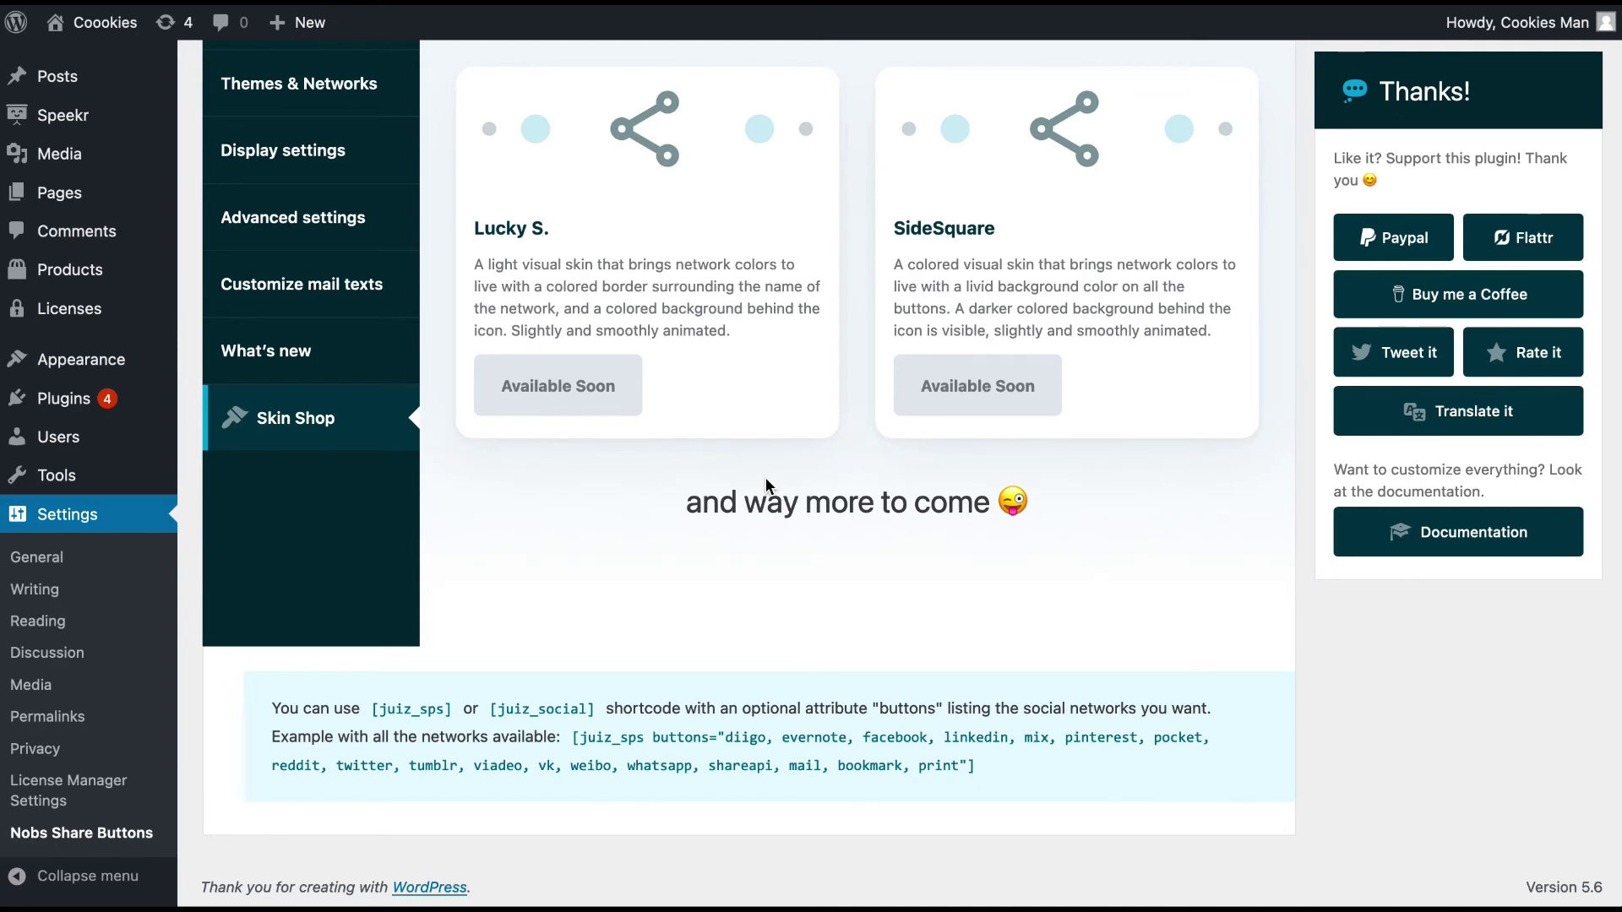
Scroll to the top of the Skin Shop page showing the Free & Premium Button Skins email sign-up.
scroll(764, 477, "up", 7)
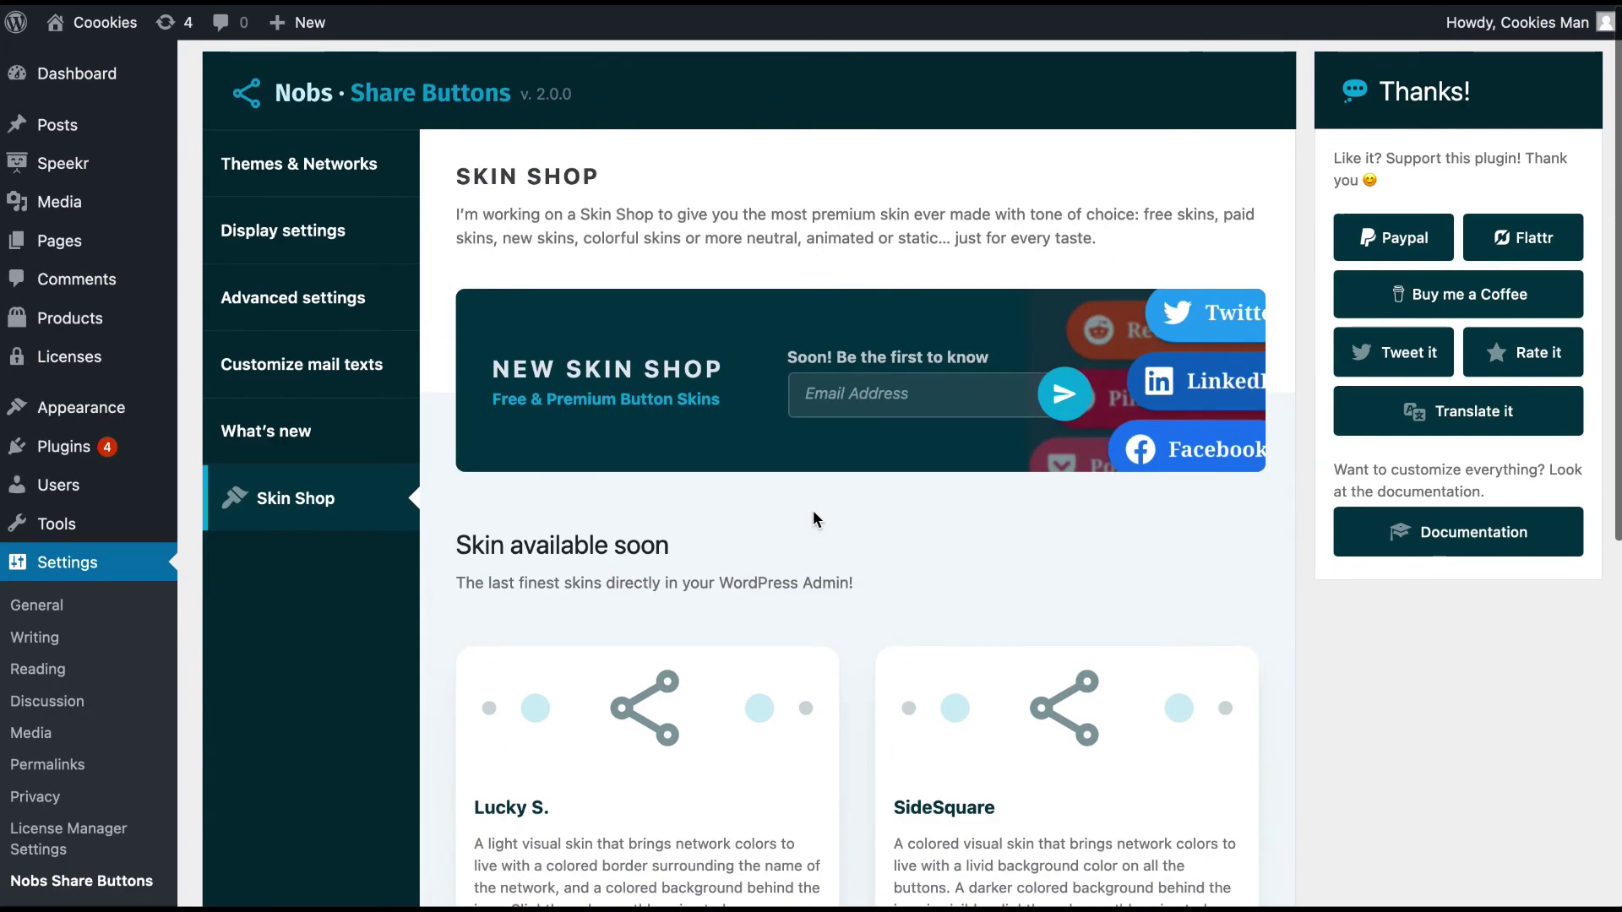
left_click(812, 517)
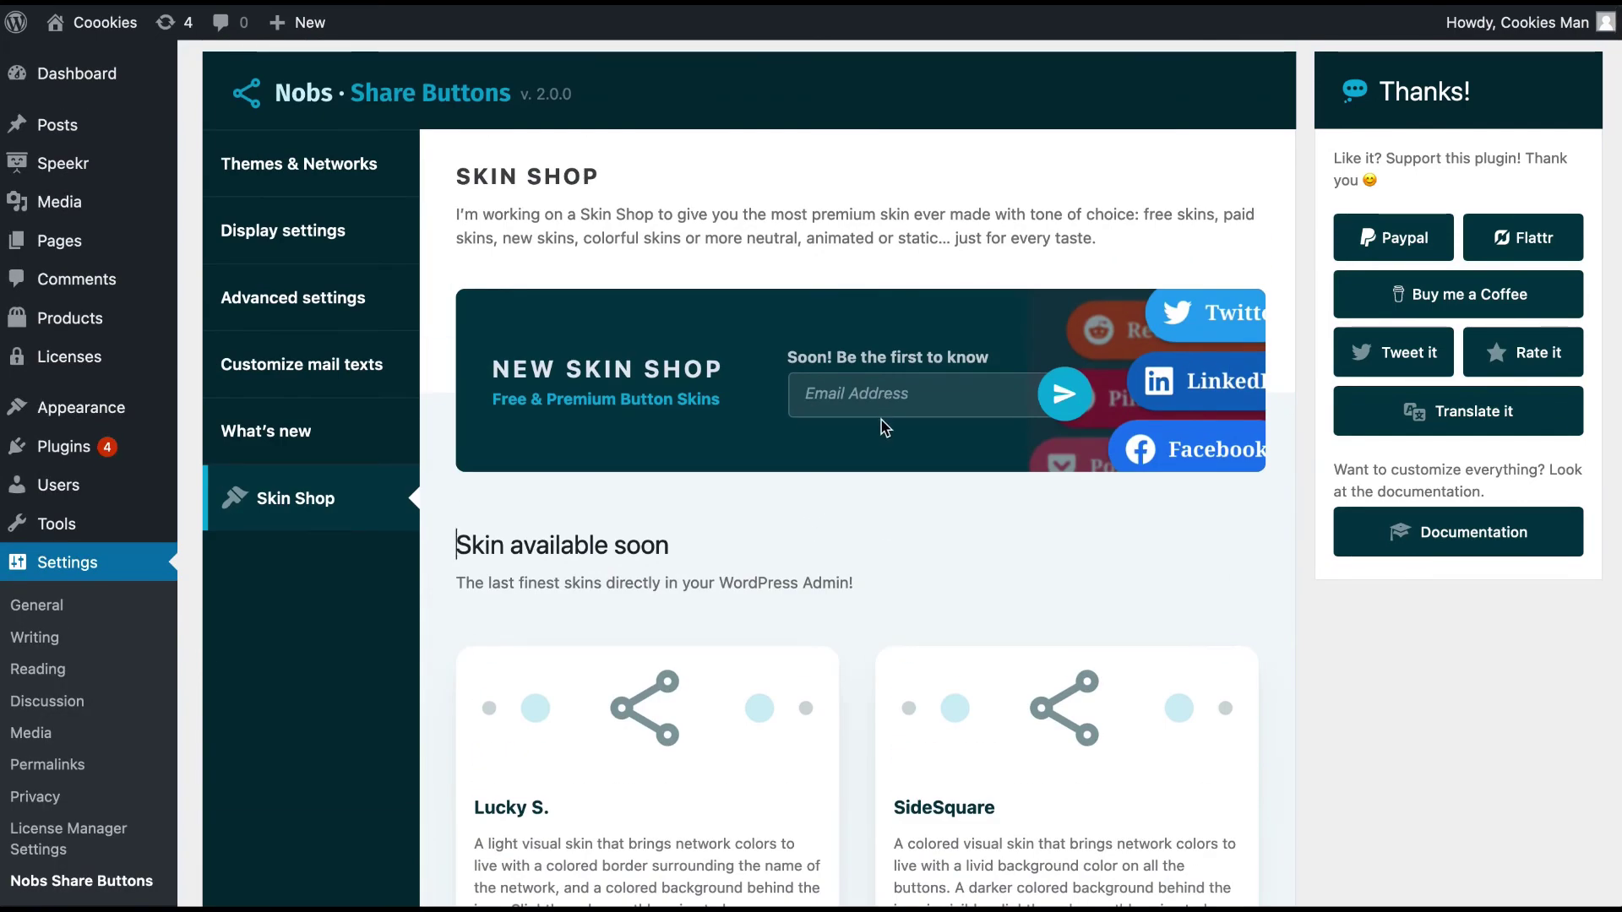